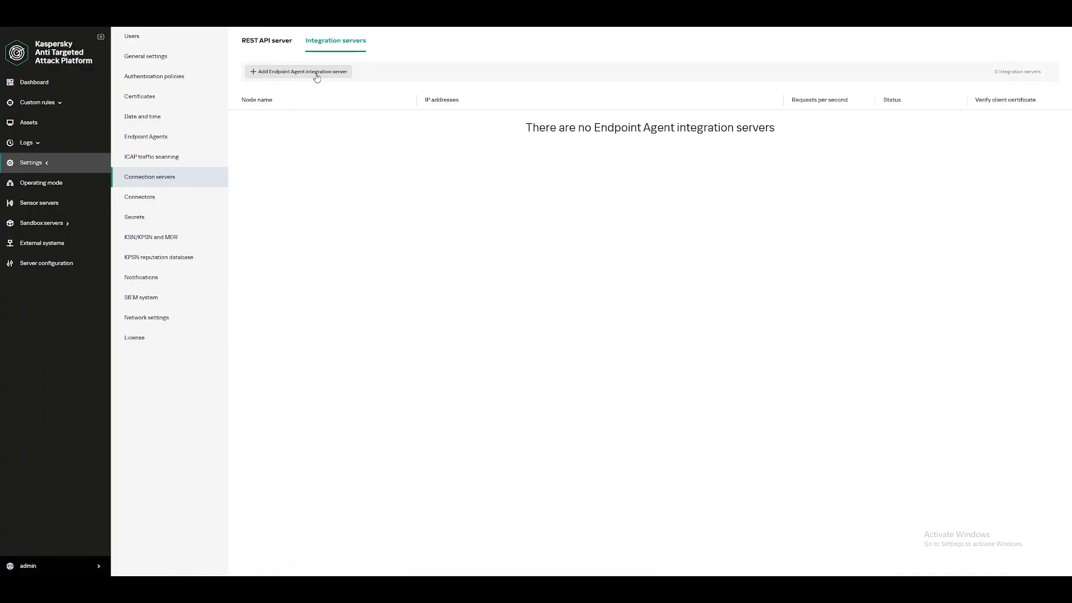
Create an Endpoint Agent integration server on the Embedded Sensor node with a new client certificate.
left_click(317, 74)
left_click(839, 74)
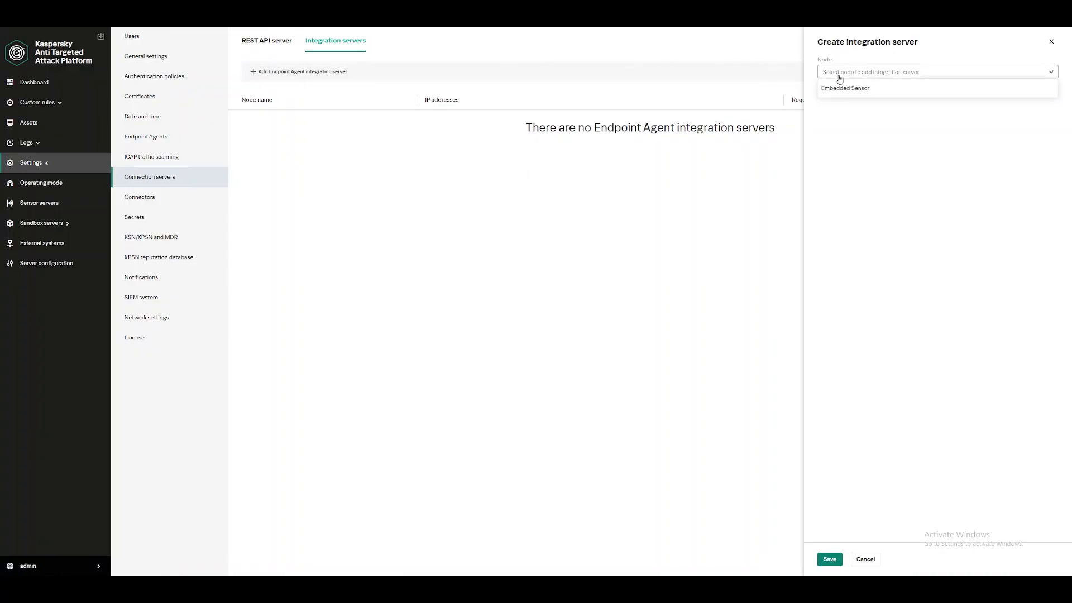
left_click(881, 92)
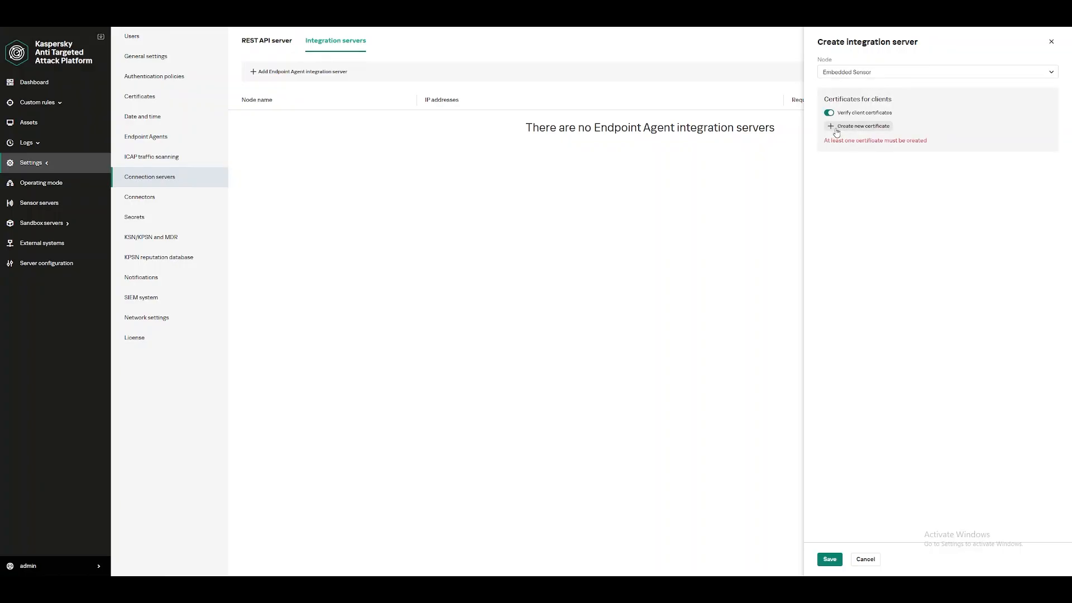
left_click(860, 127)
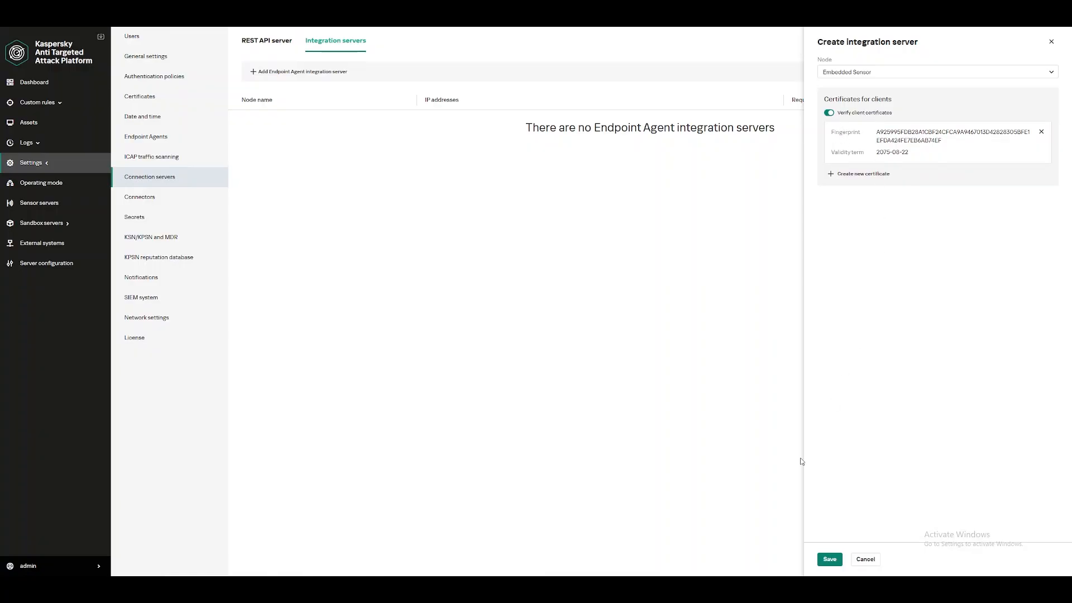
left_click(830, 559)
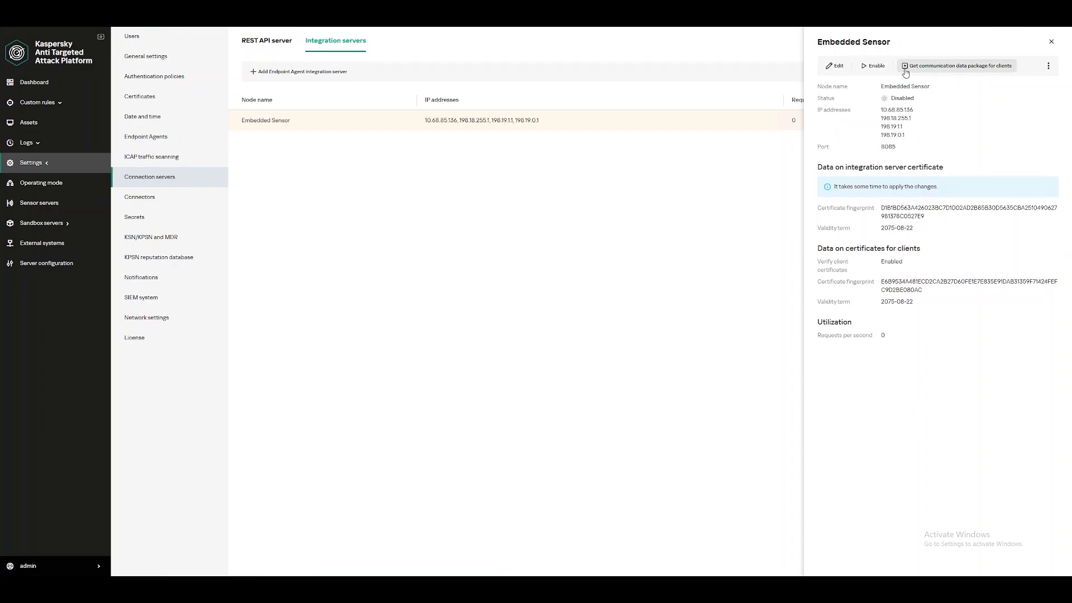
Generate a communication data package for clients of the Embedded Sensor, entering and confirming the certificate access password.
left_click(1000, 68)
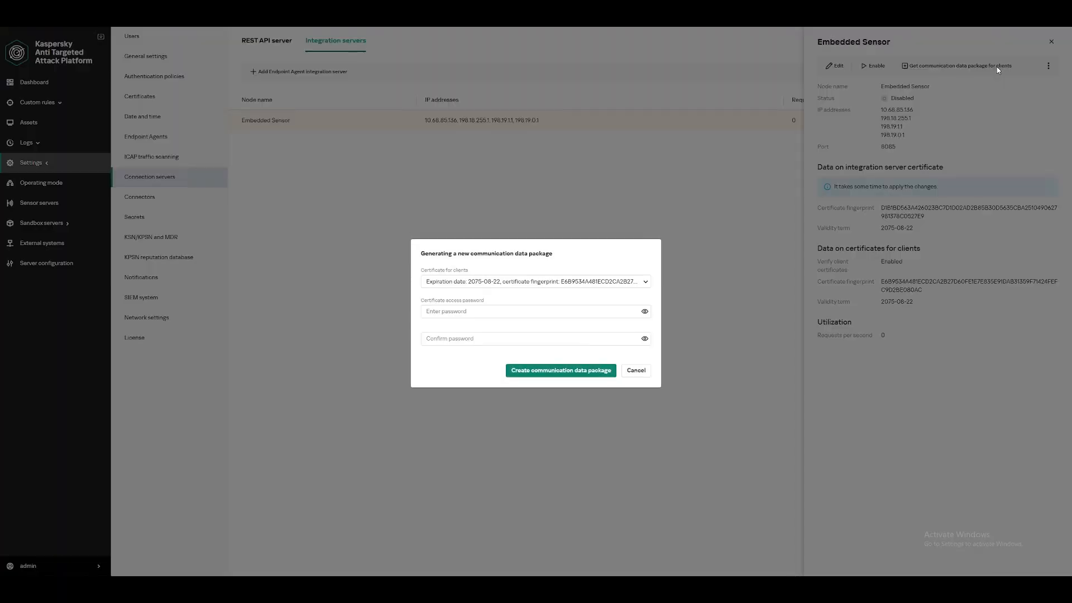
left_click(441, 313)
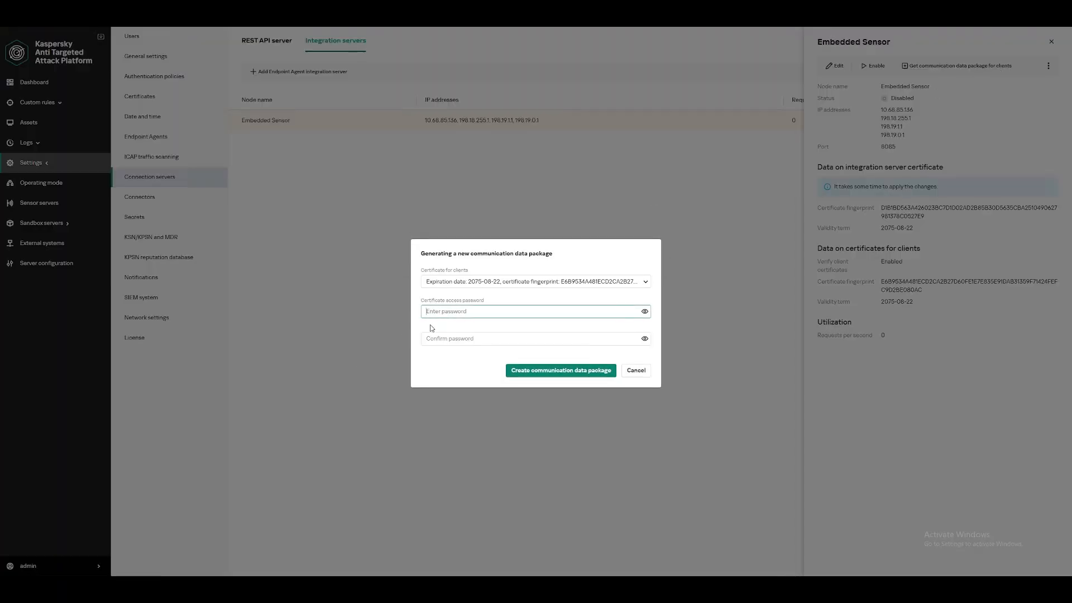
type("•••••••••")
key("Tab")
type("••")
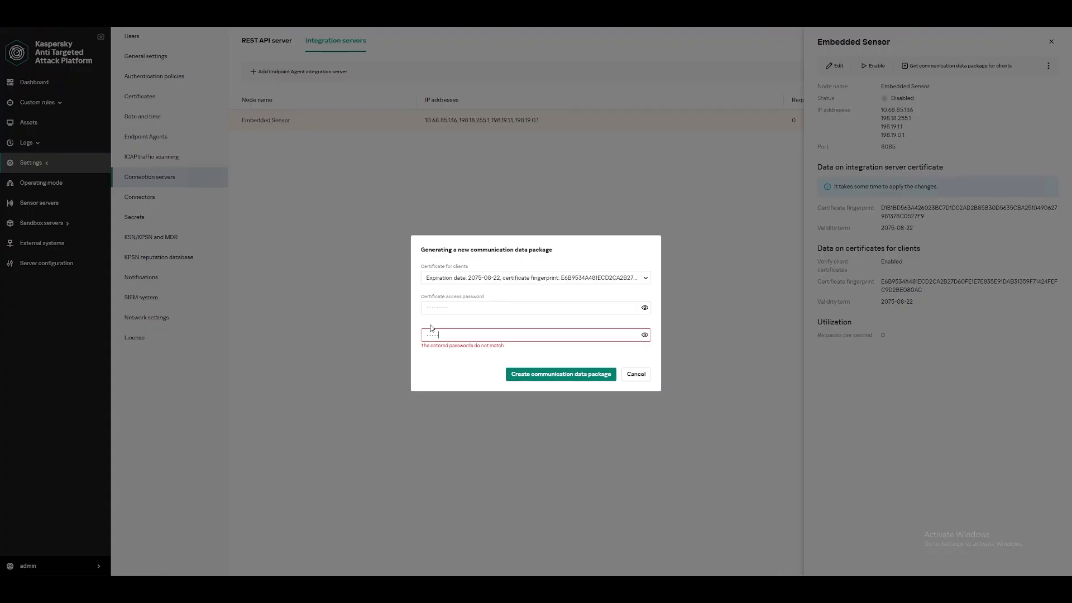
type("•••••••")
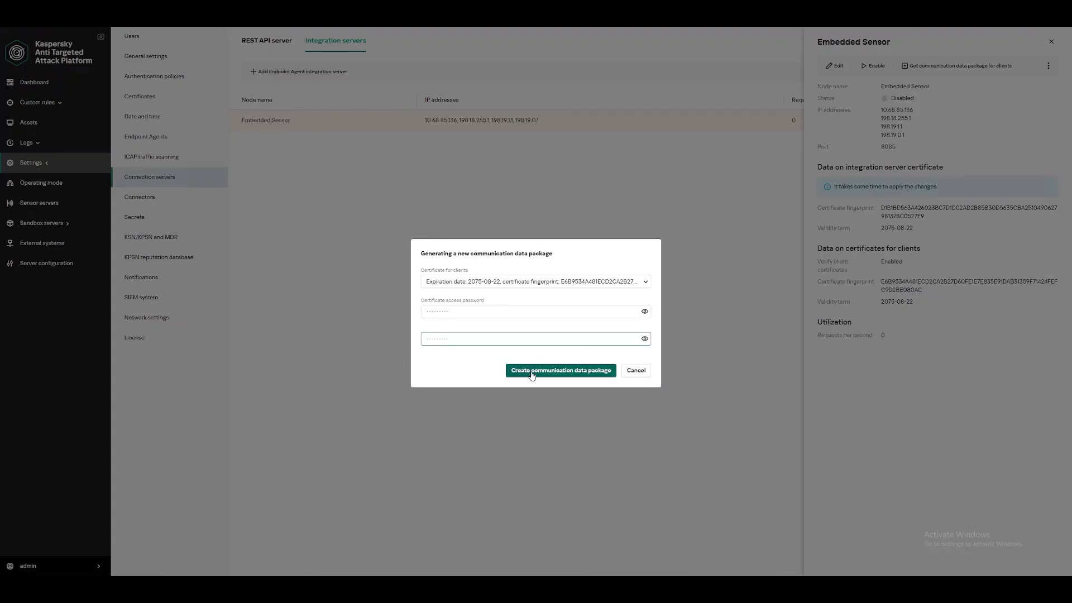
left_click(559, 372)
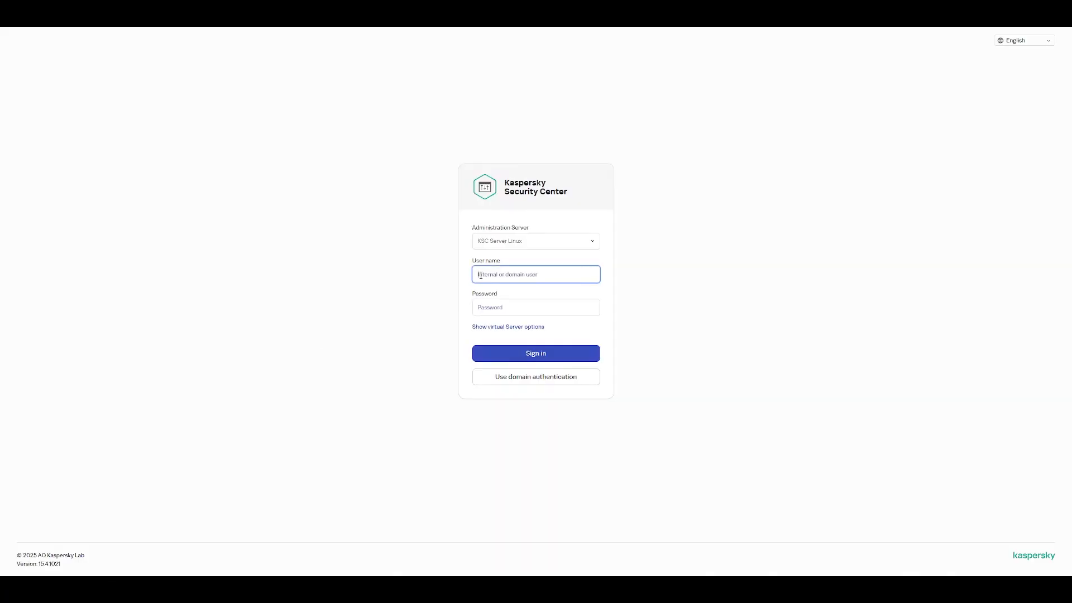
Sign in to Kaspersky Security Center as admin with the account password.
type("admin")
key("Tab")
type("••")
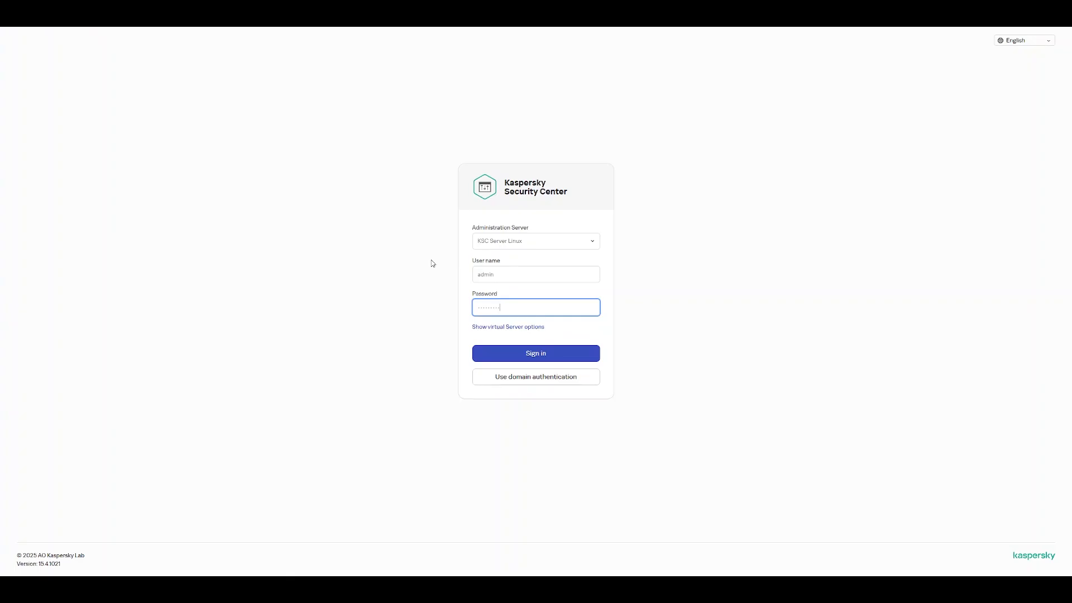
key("Return")
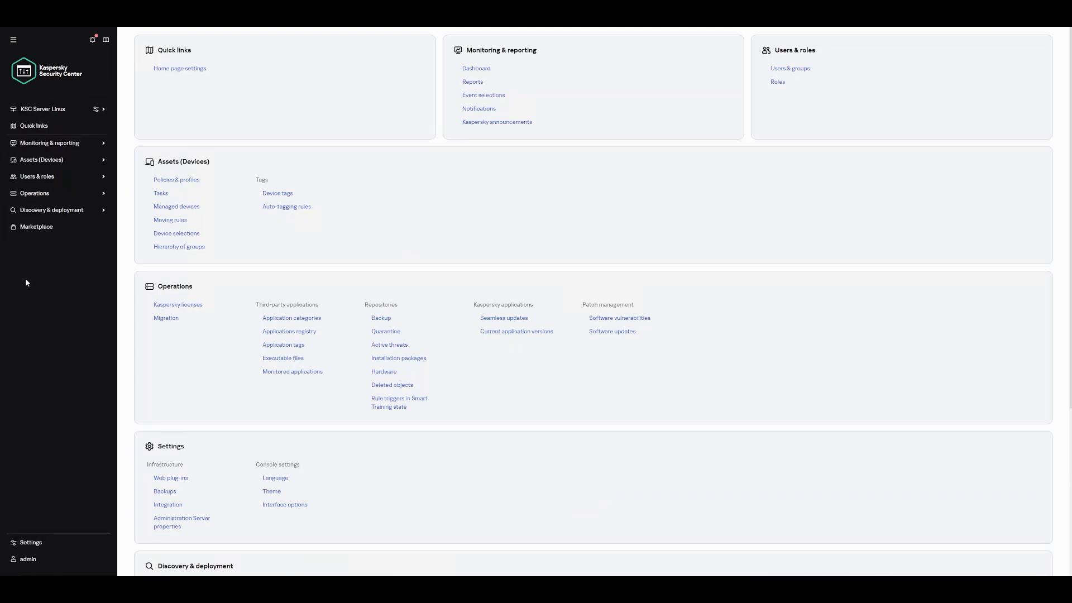
View the managed devices list and open the task list.
left_click(102, 161)
left_click(39, 206)
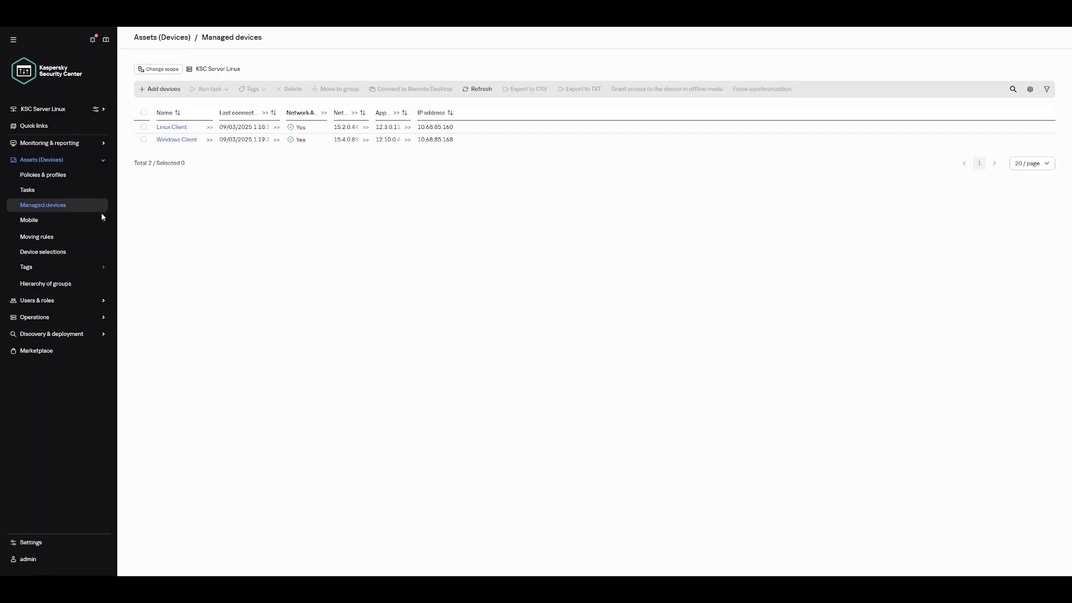
left_click(53, 190)
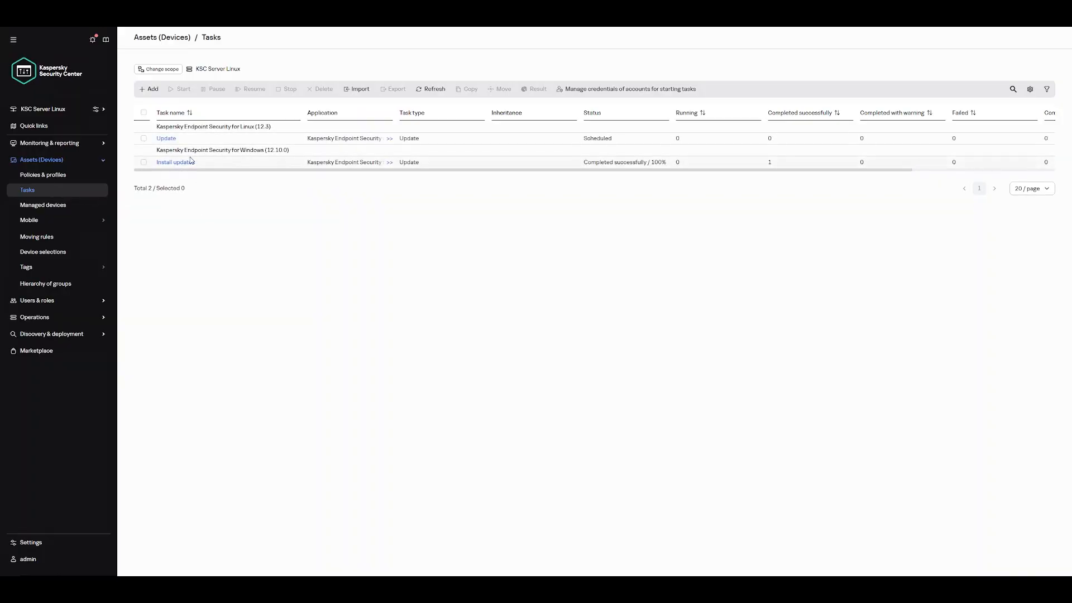
Start a new Change application components task for Kaspersky Endpoint Security for Windows (12.10.0), assigned to an administration group.
left_click(151, 92)
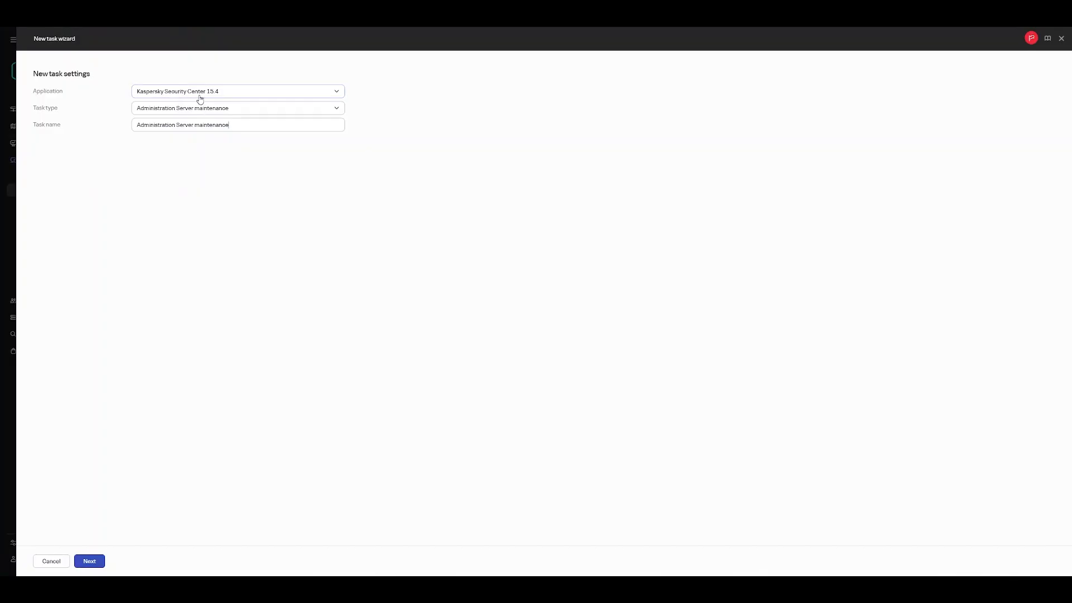
left_click(198, 95)
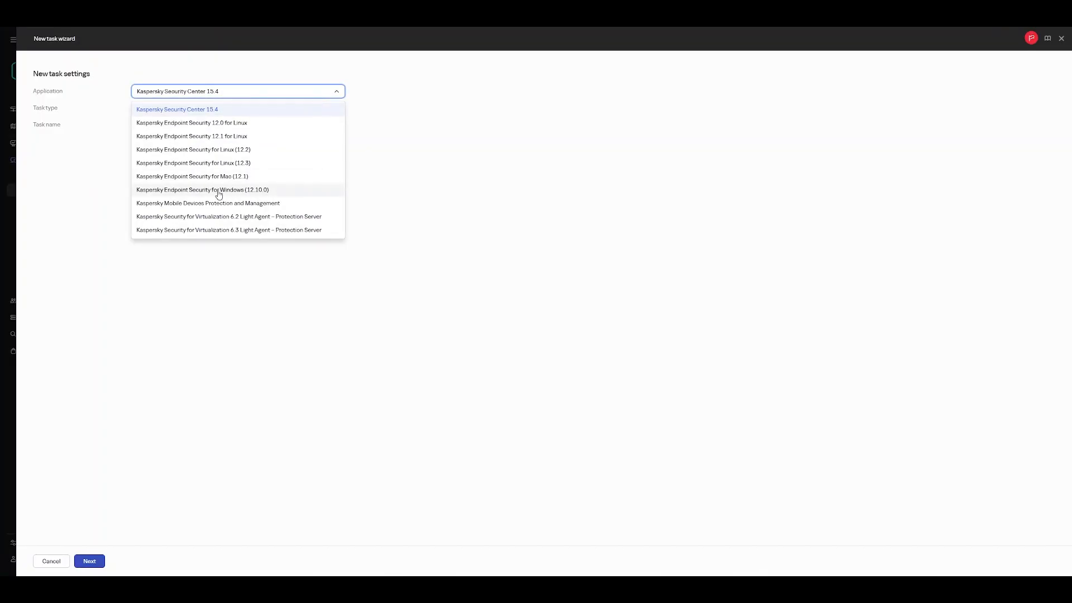
left_click(276, 193)
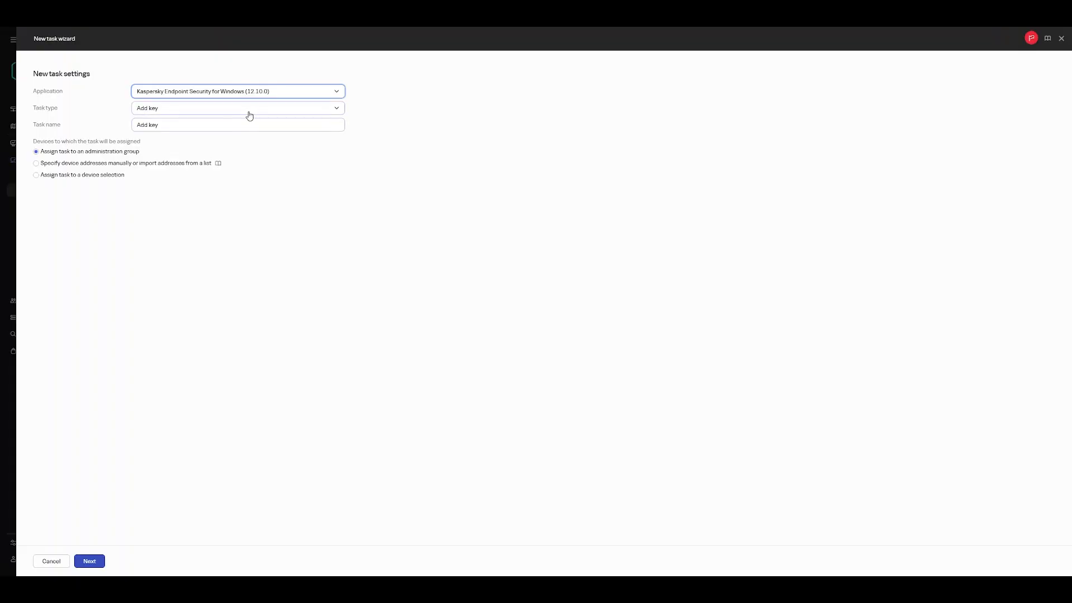
left_click(250, 114)
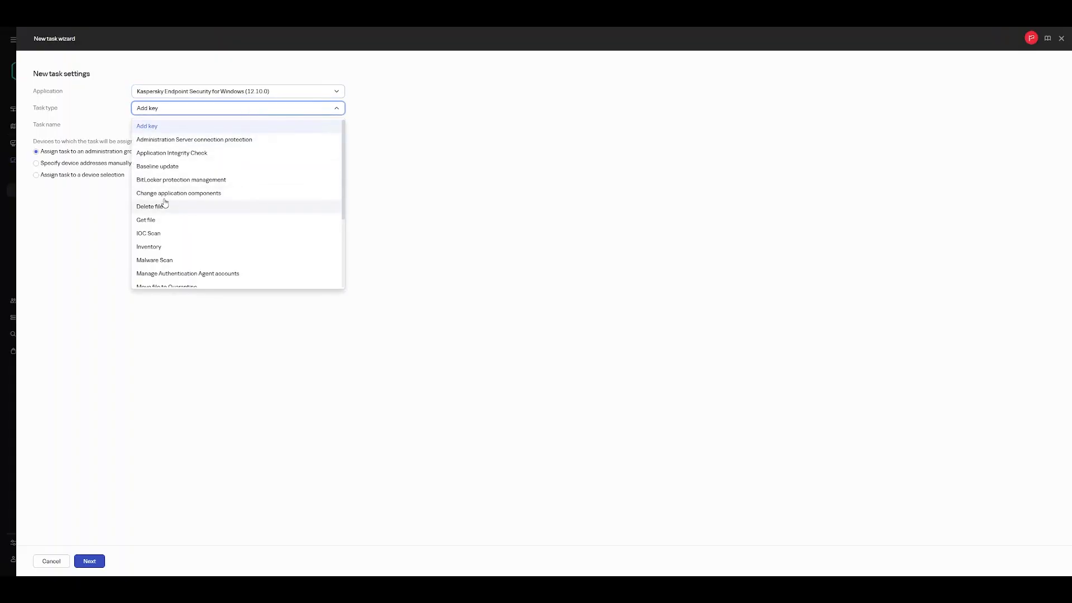
left_click(221, 196)
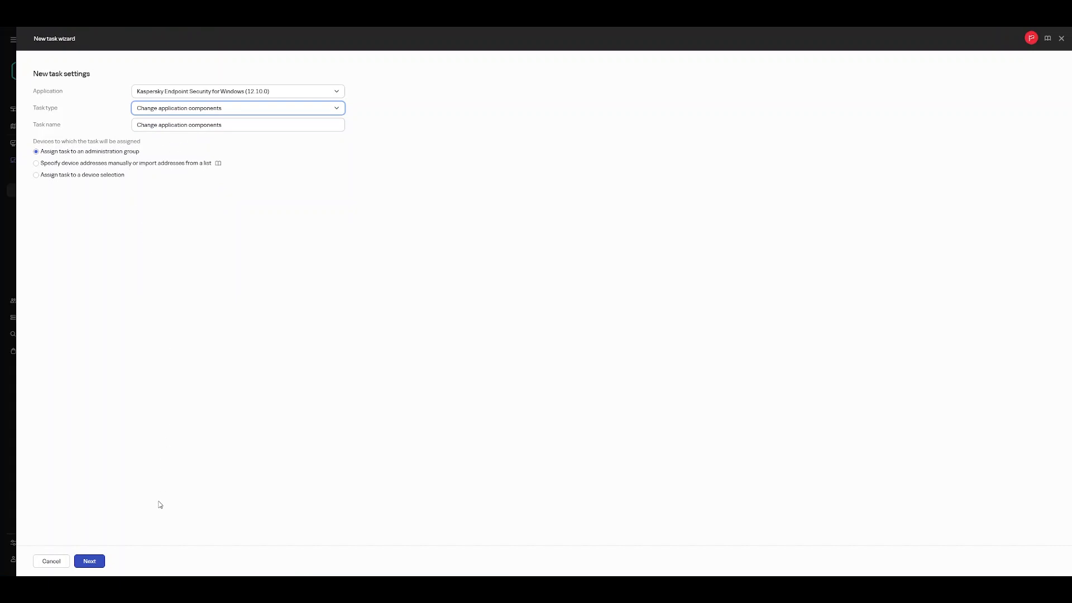
left_click(90, 564)
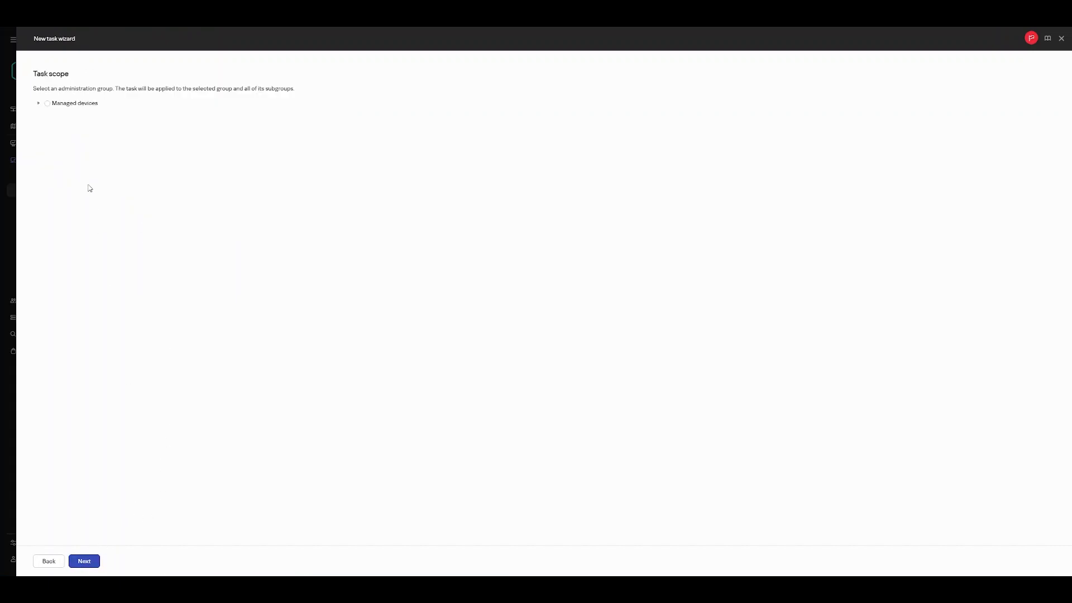
Set the task scope to the Windows group under Managed devices and finish creating the task with its details opened.
left_click(39, 104)
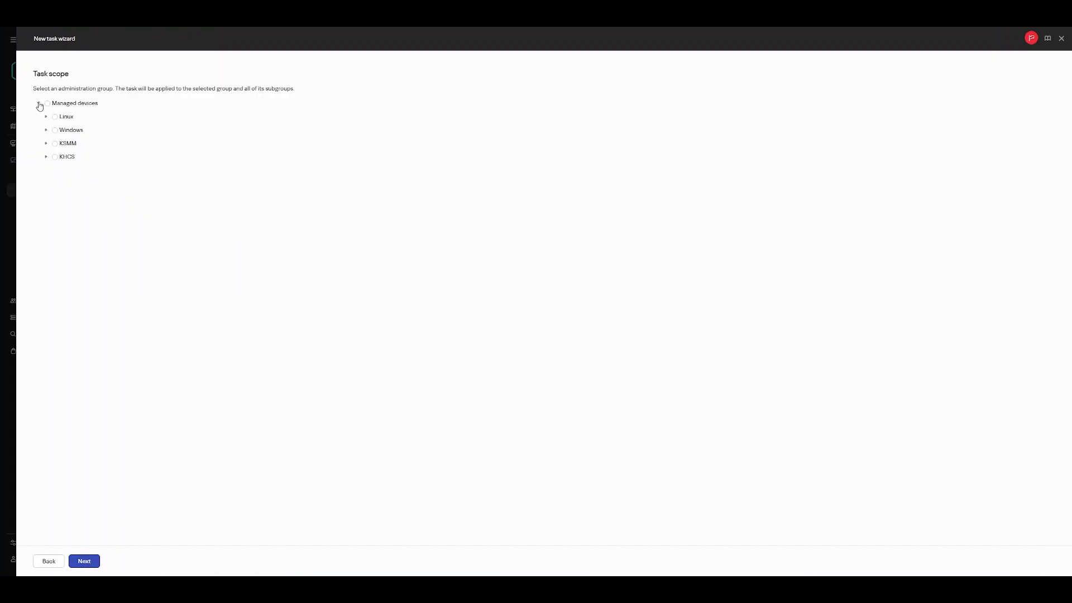
left_click(54, 131)
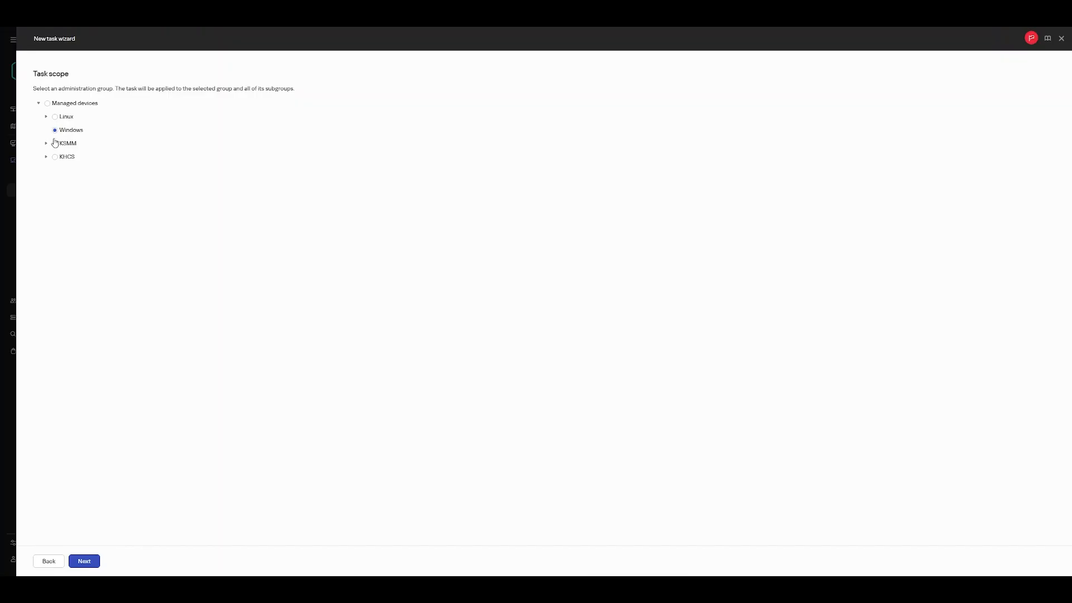
left_click(83, 567)
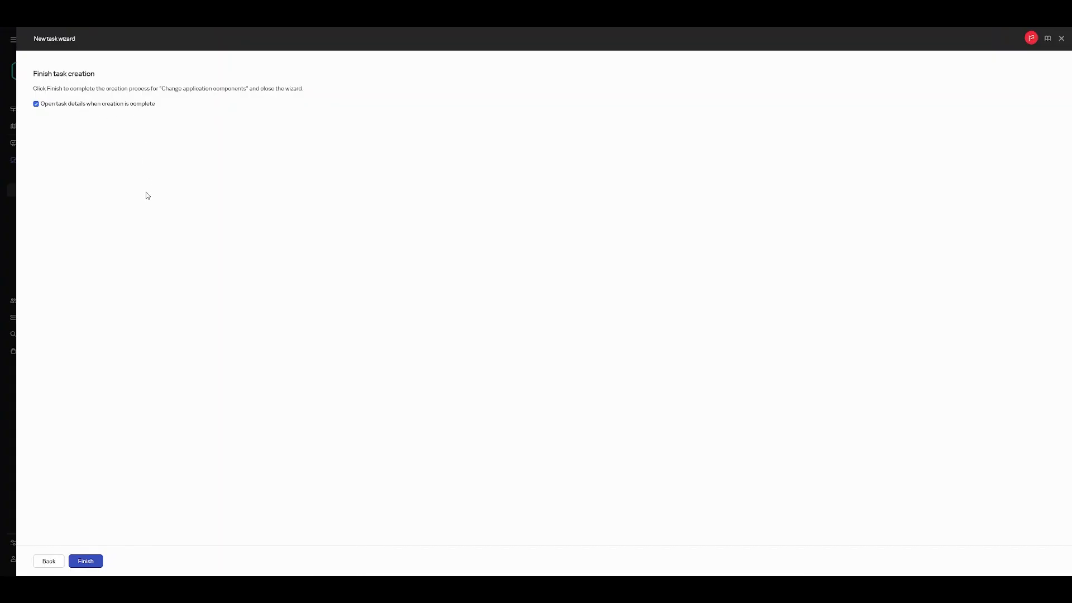
left_click(86, 562)
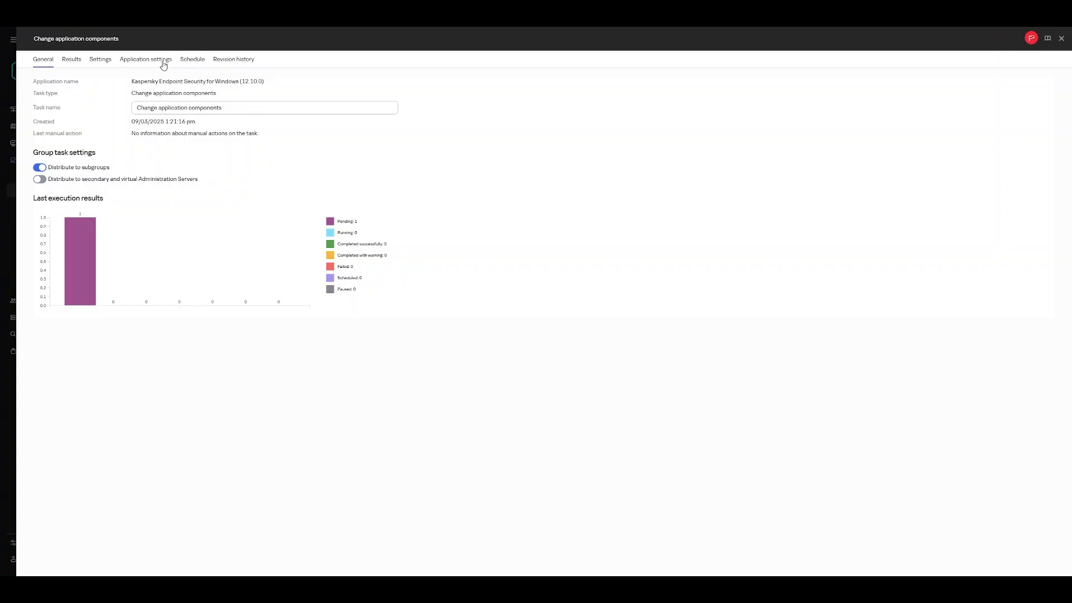
In the task's application settings, include the Network Detection and Response (KATA) component for both workstations and file servers.
left_click(163, 65)
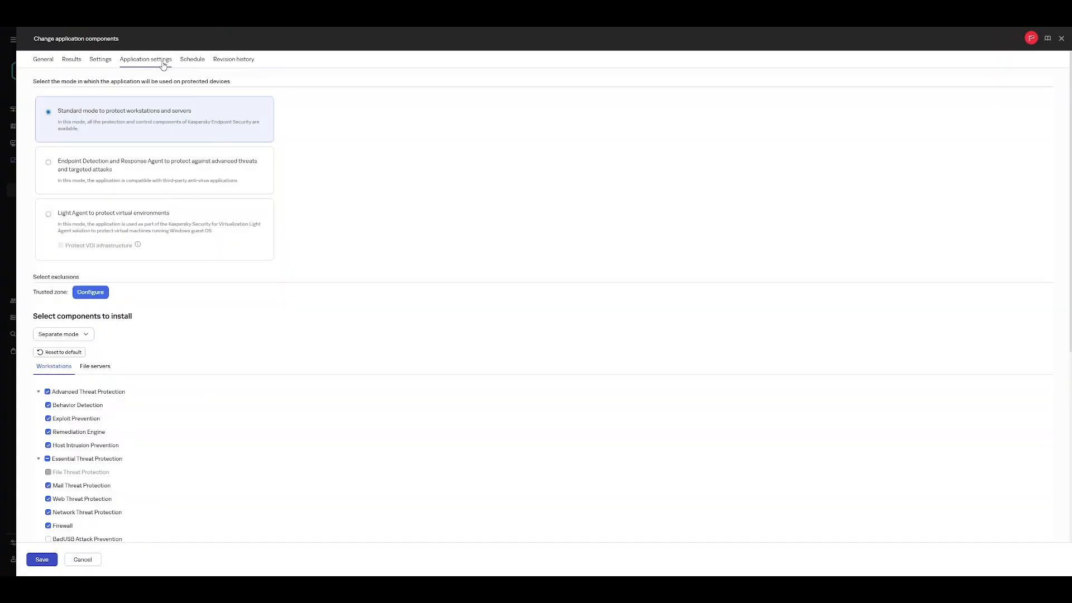
scroll(111, 188, "down", 4)
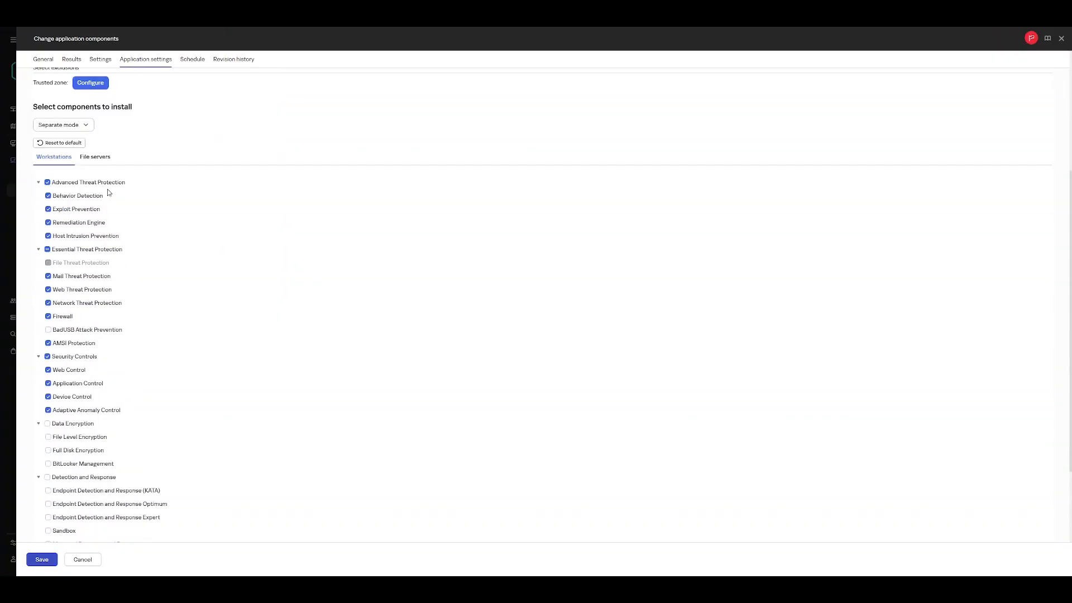
scroll(108, 193, "down", 2)
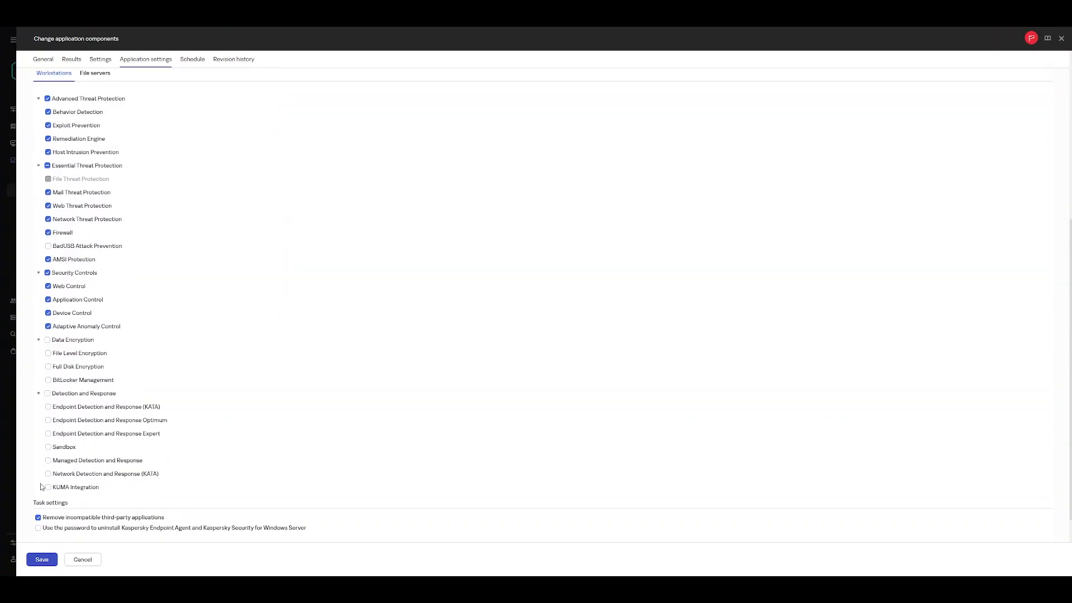
left_click(62, 476)
left_click(89, 76)
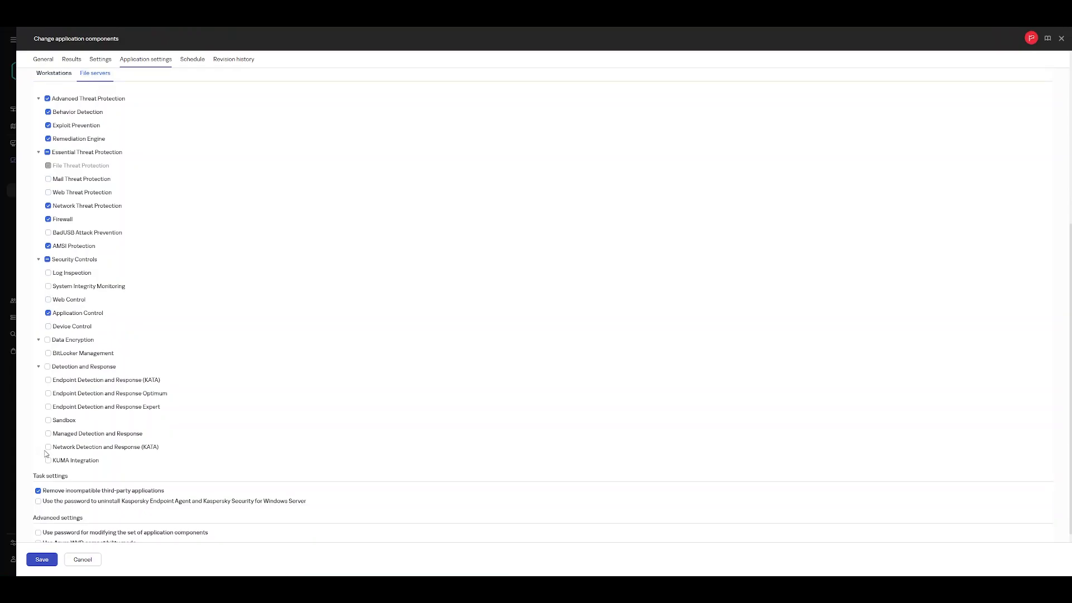
left_click(147, 450)
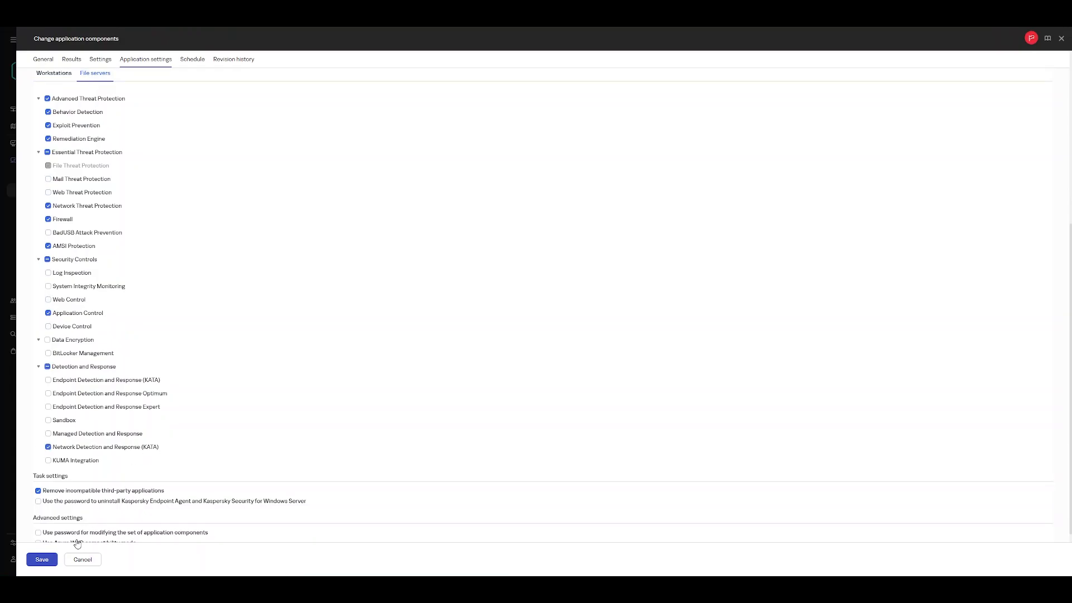
Save the task settings and start the Change application components task.
left_click(51, 565)
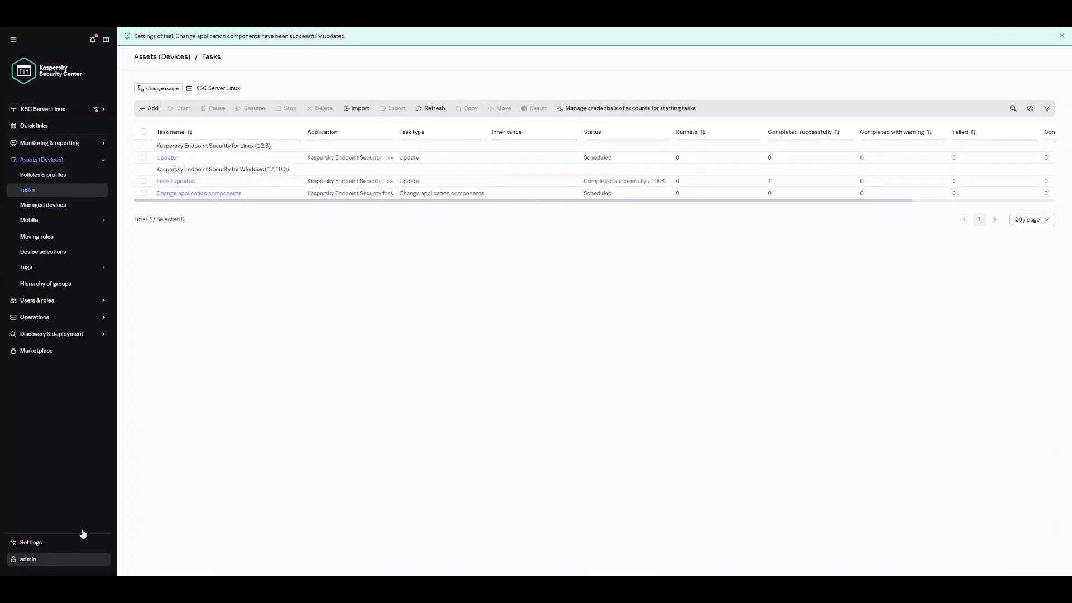
left_click(143, 193)
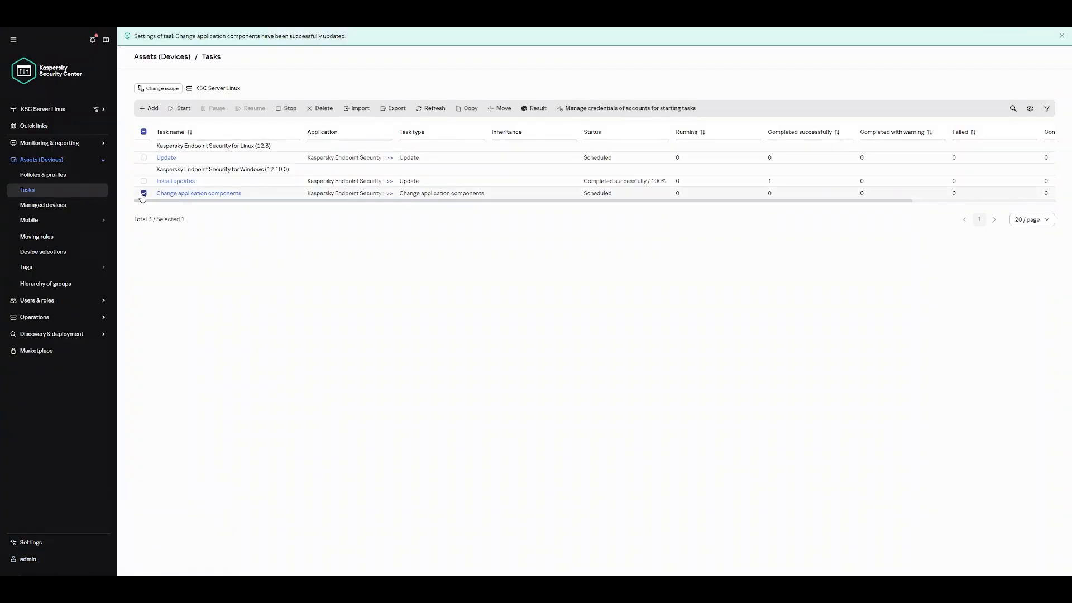
left_click(181, 91)
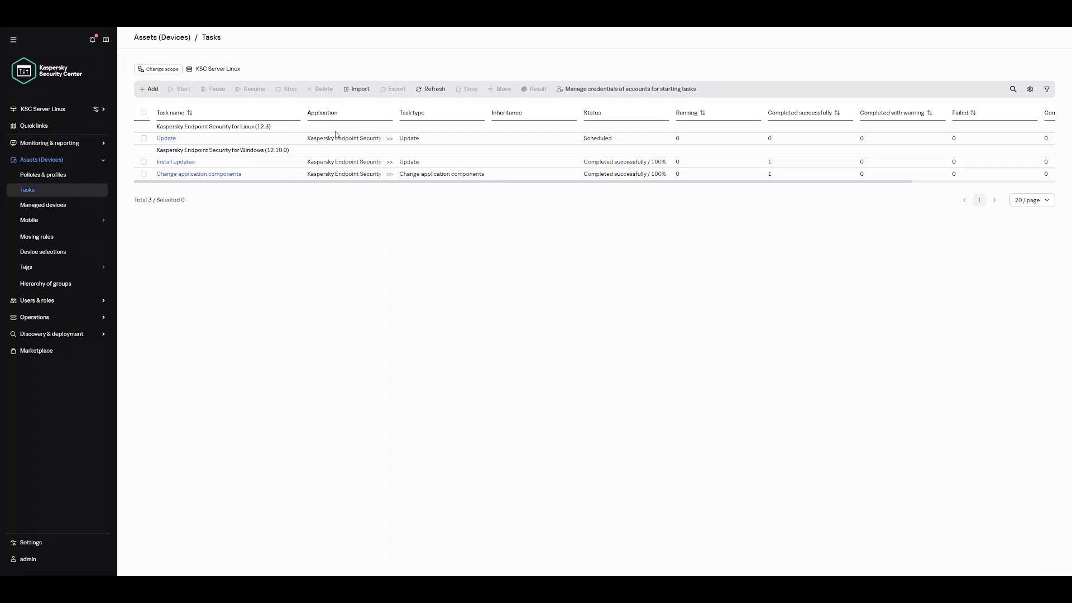
Start a new Add key task for Kaspersky Endpoint Security for Windows (12.10.0), assigned to an administration group.
left_click(151, 90)
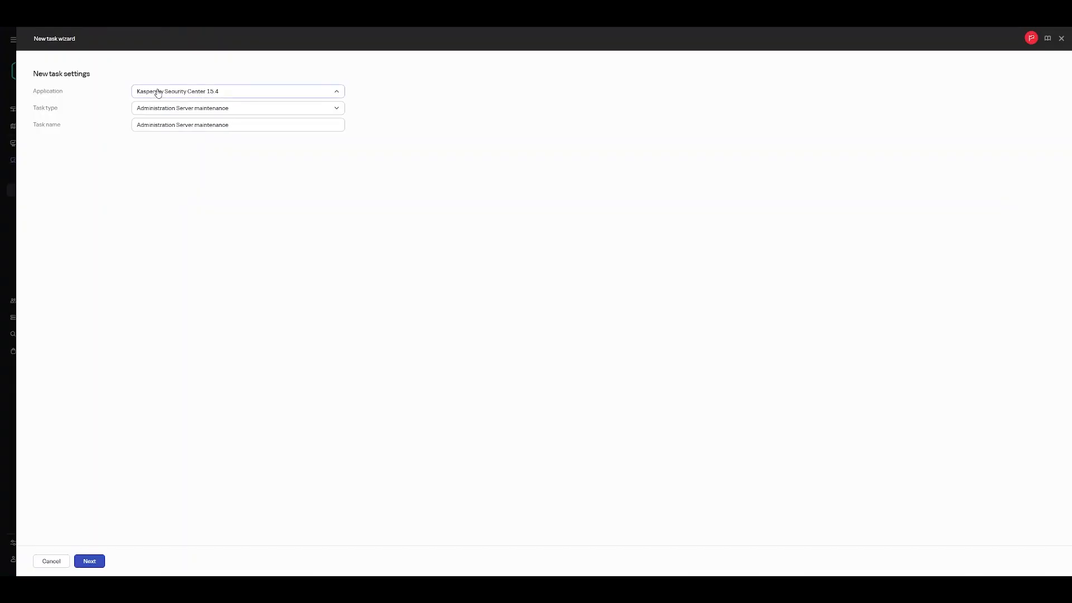
left_click(158, 93)
left_click(223, 187)
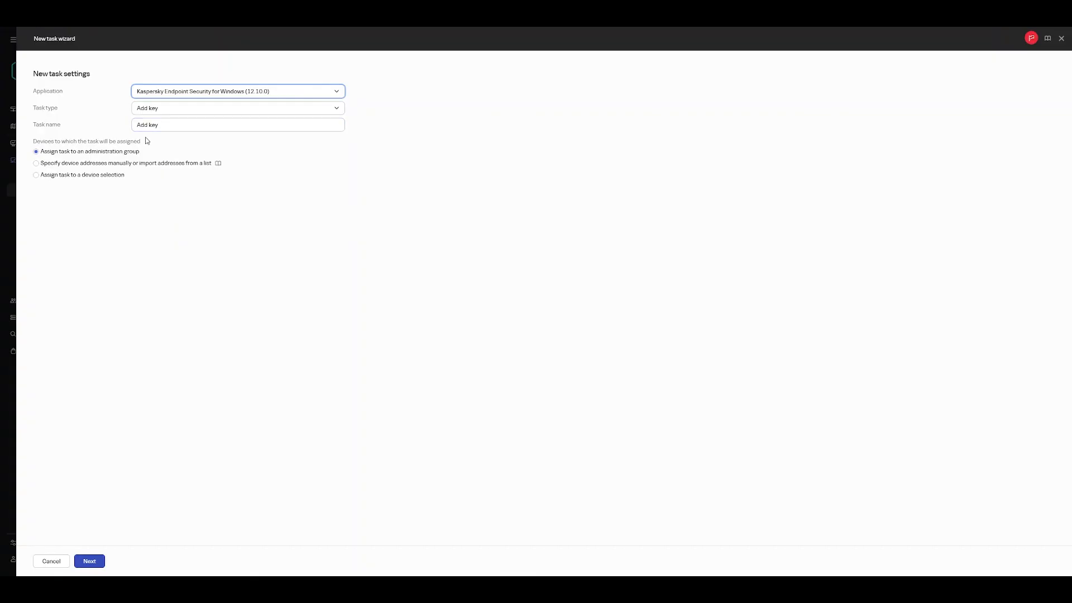
left_click(91, 561)
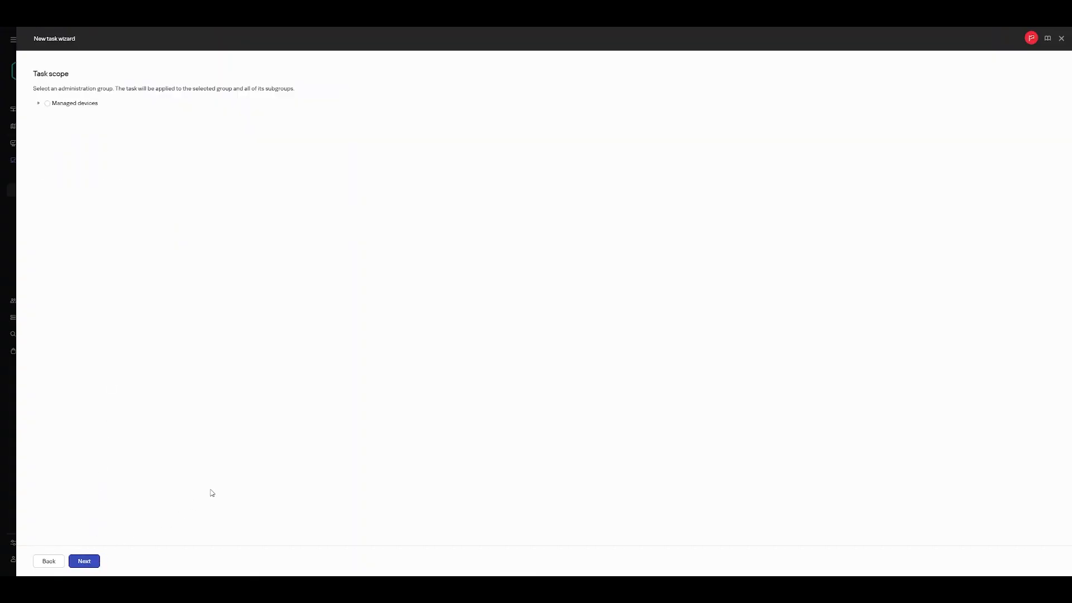
Scope the Add key task to the Windows group under Managed devices and proceed to the license key selection.
left_click(38, 104)
left_click(54, 130)
left_click(96, 564)
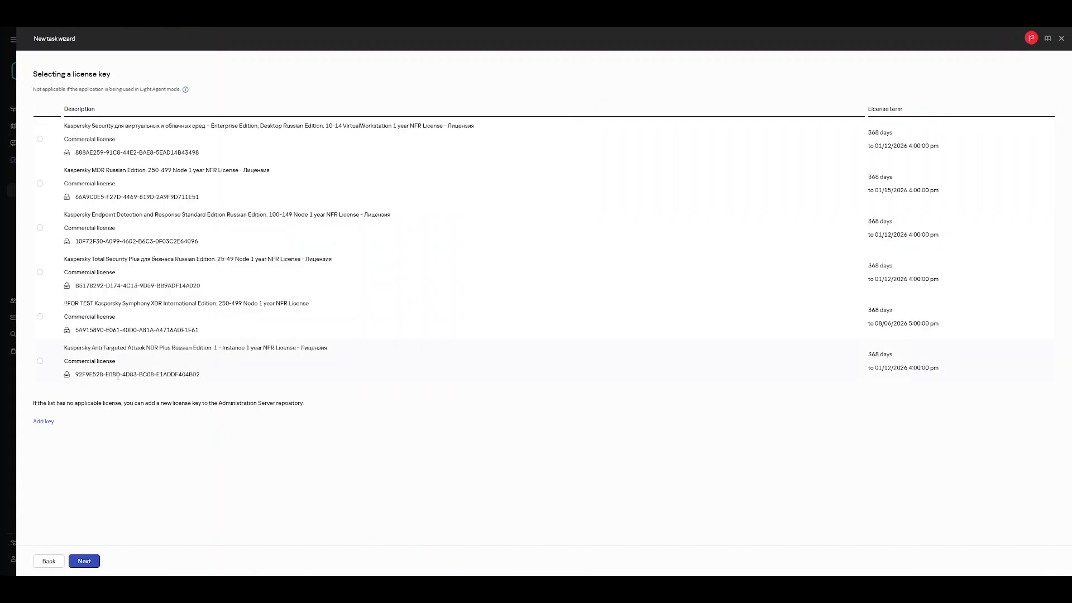
Create the Add key task with the Kaspersky Anti Targeted Attack NDR Plus license, without opening its details, and start it.
left_click(53, 360)
left_click(88, 565)
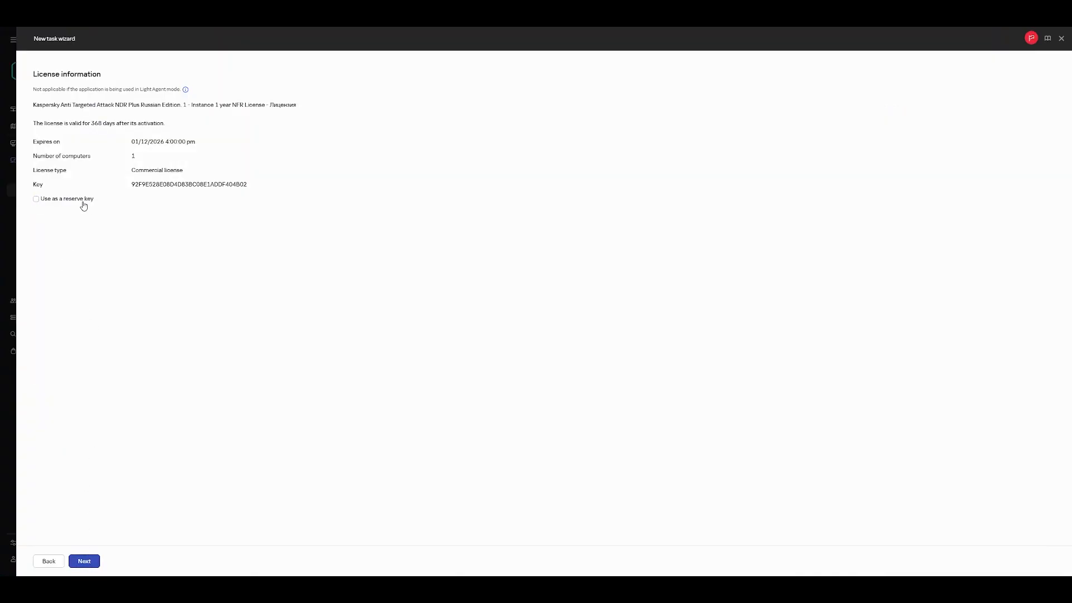
left_click(83, 568)
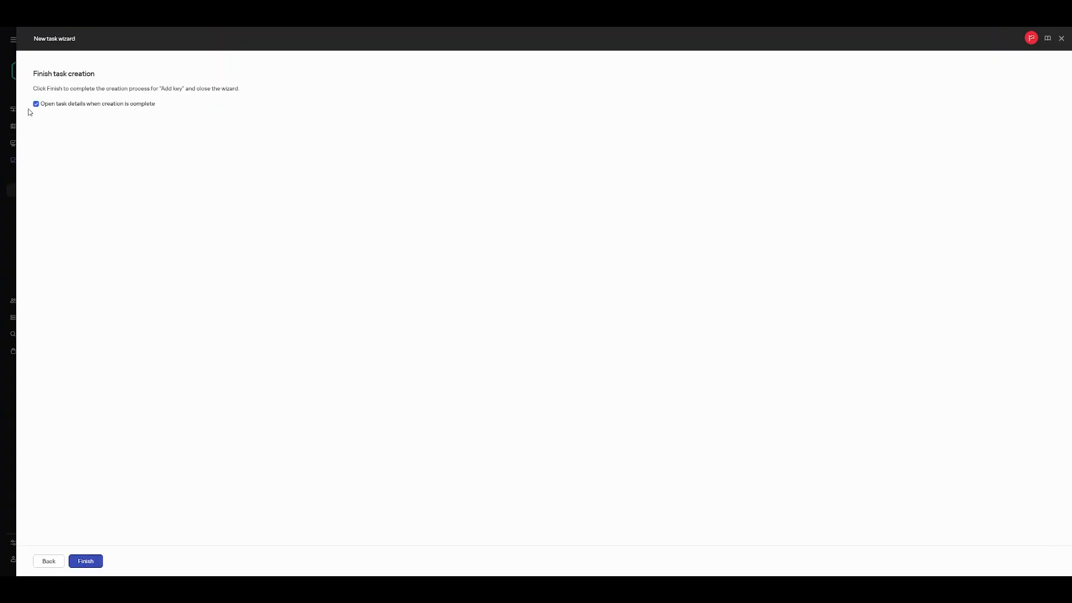
left_click(77, 106)
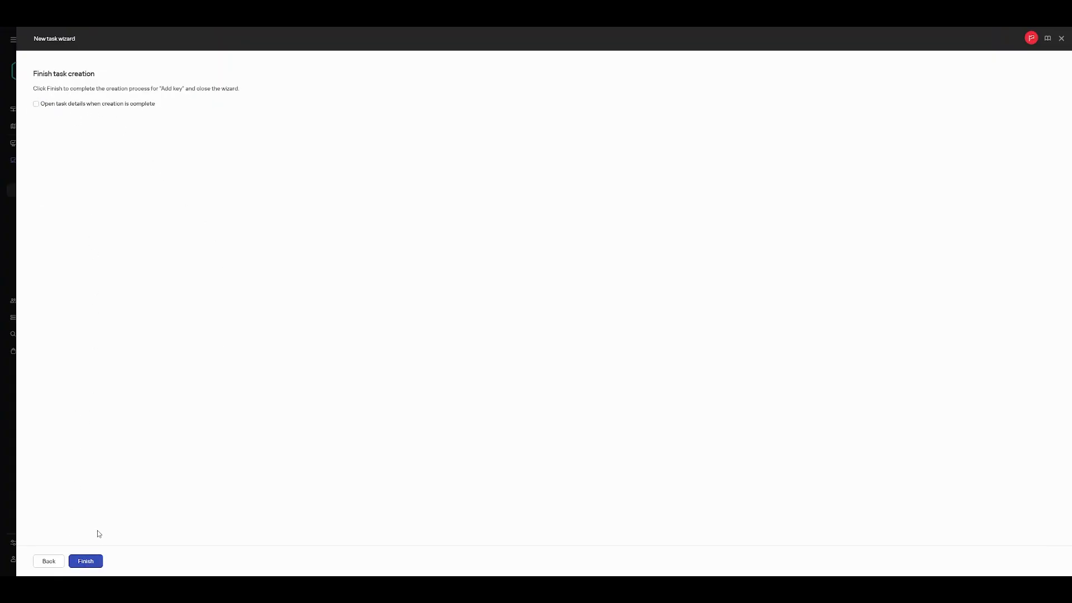
left_click(87, 561)
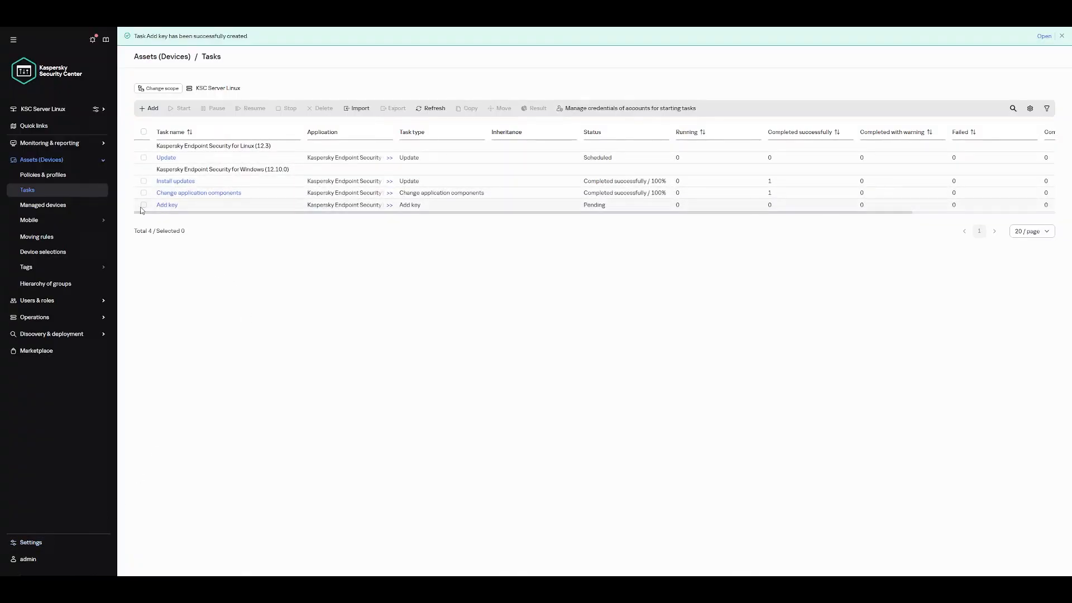
left_click(173, 113)
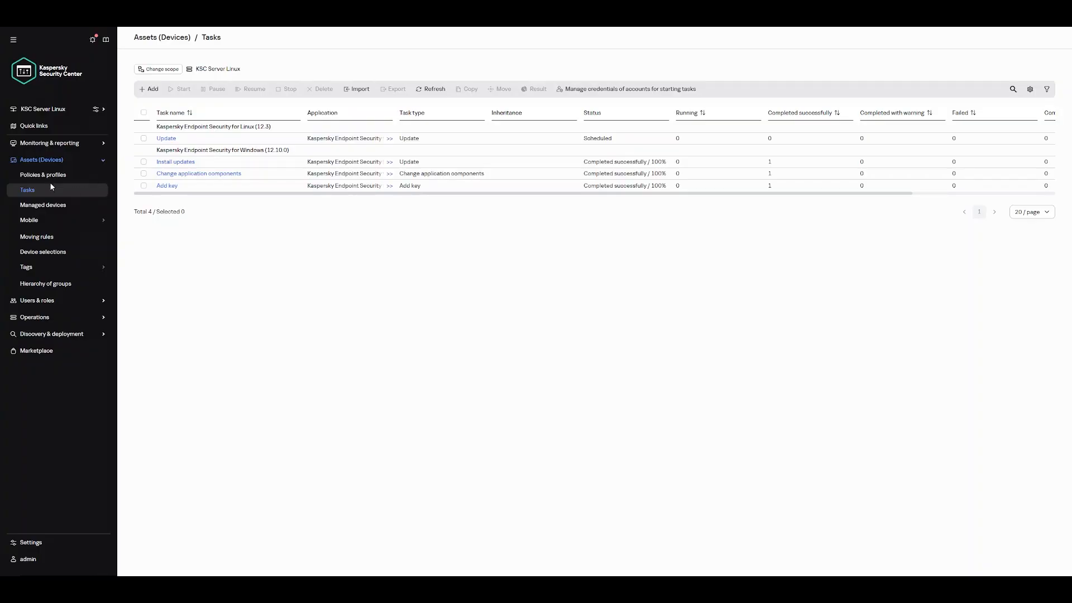
Check the Network Detection and Response (KATA) component status for Kaspersky Endpoint Security on the managed device Windows Client.
left_click(48, 206)
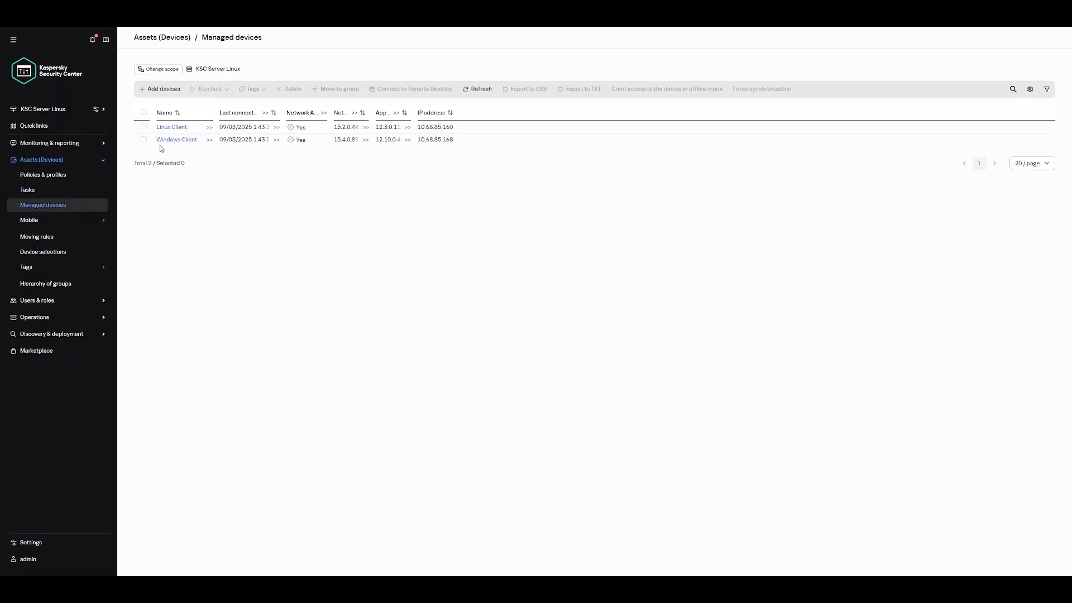
left_click(171, 141)
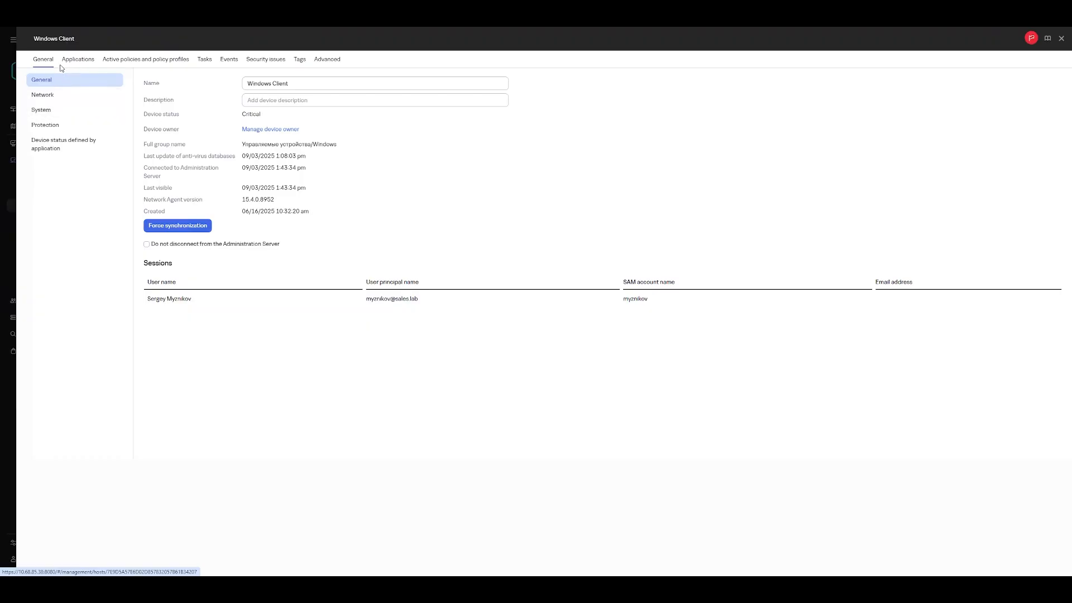
left_click(69, 65)
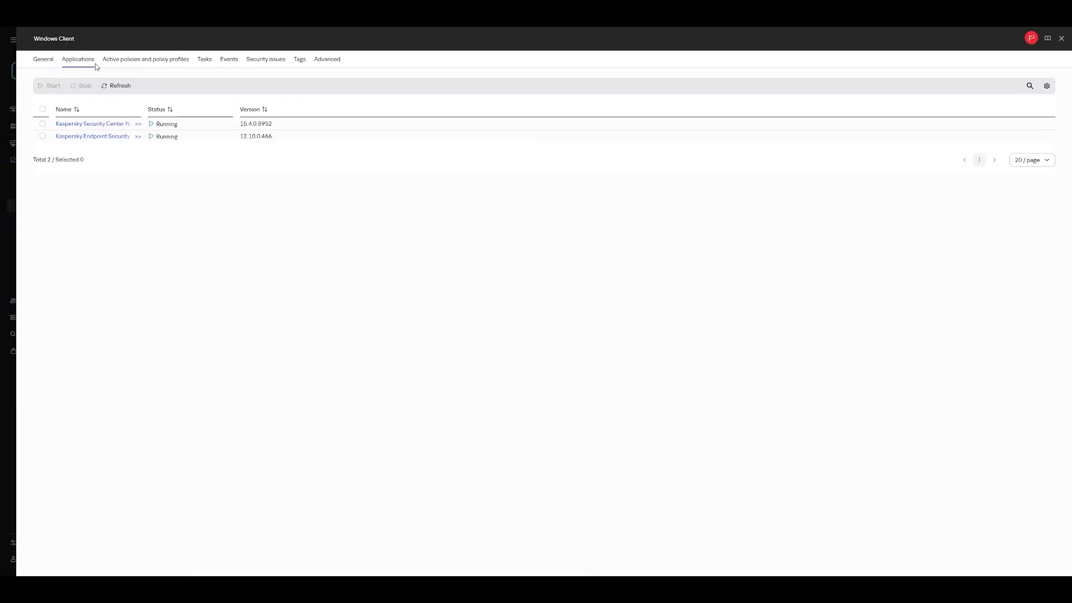
left_click(138, 137)
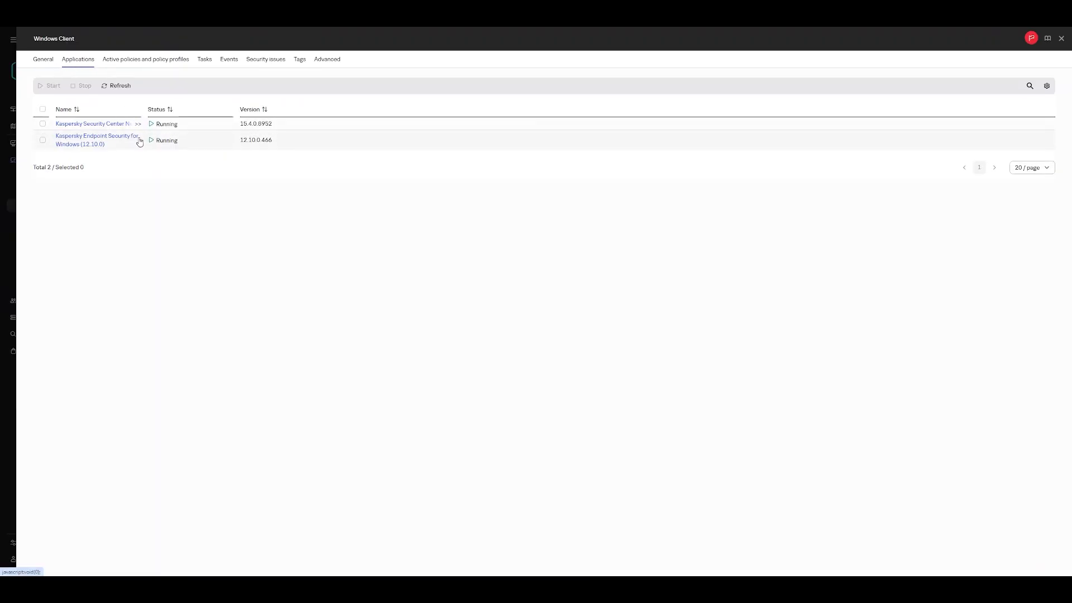
left_click(98, 146)
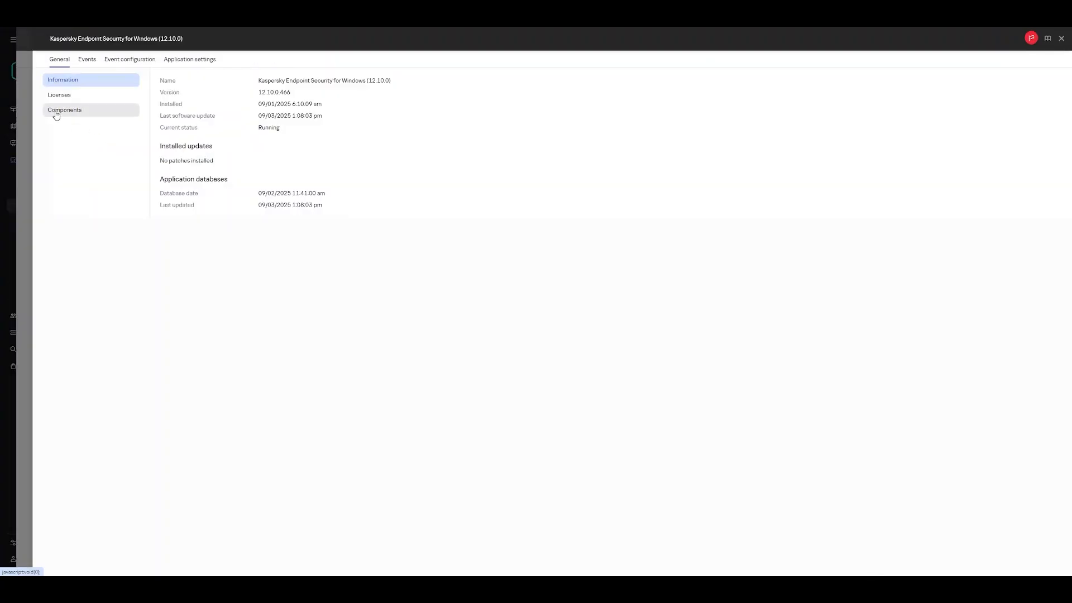
left_click(56, 113)
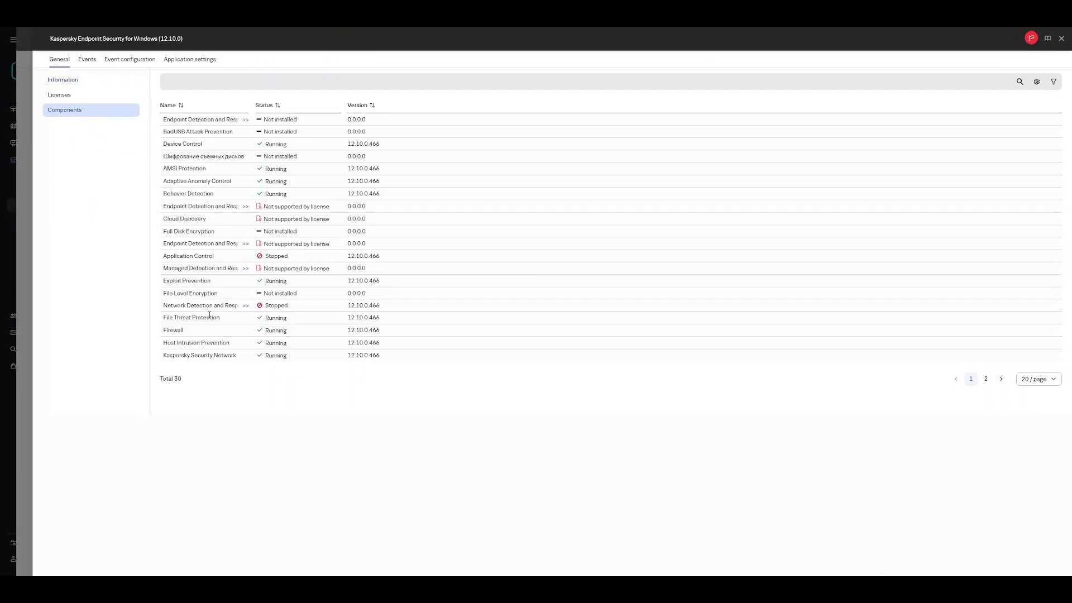
left_click(246, 306)
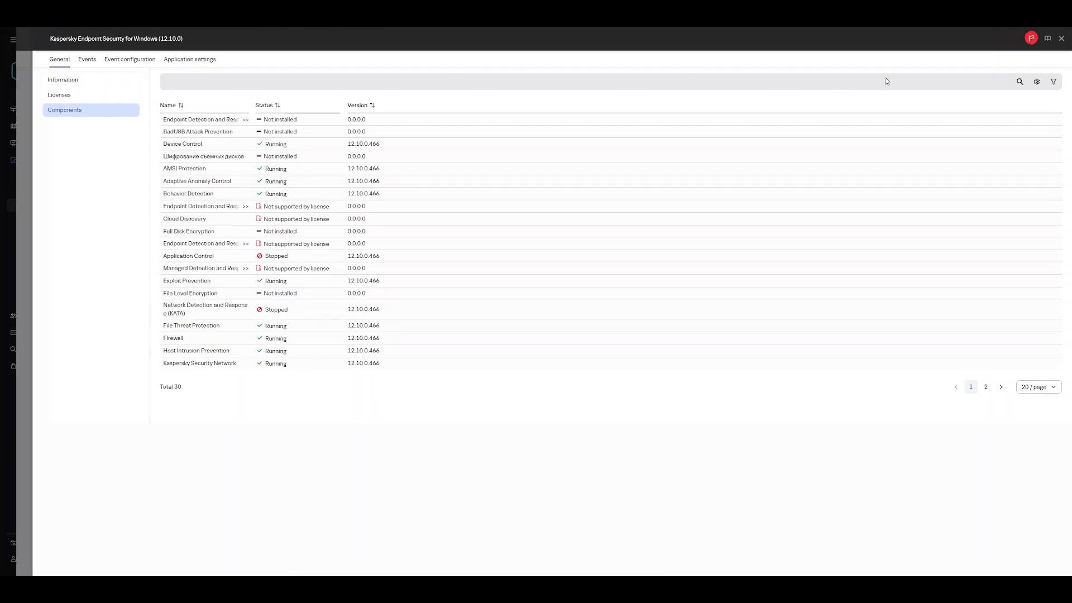
left_click(1062, 38)
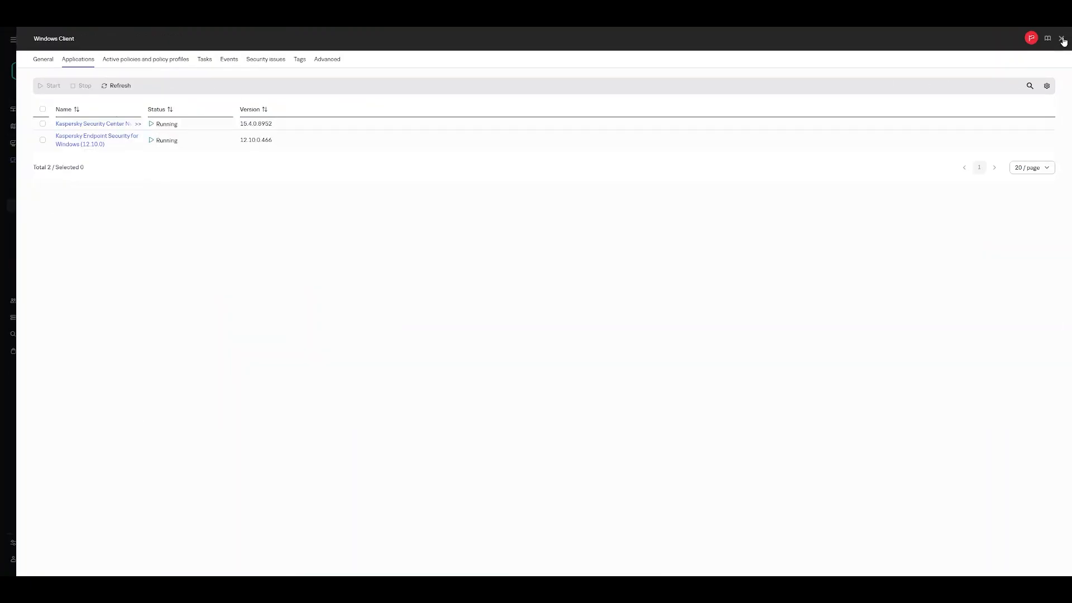
left_click(1062, 38)
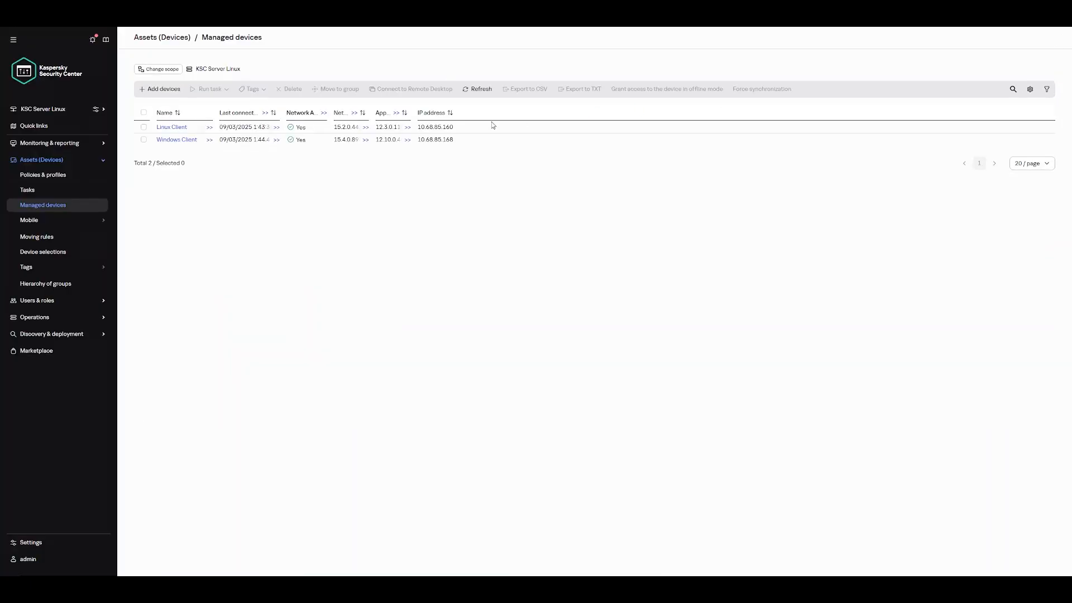
Enable Network Detection and Response (KATA) in the Detection and Response settings of the Kaspersky Endpoint Security for Windows (12.10.0) policy.
left_click(45, 176)
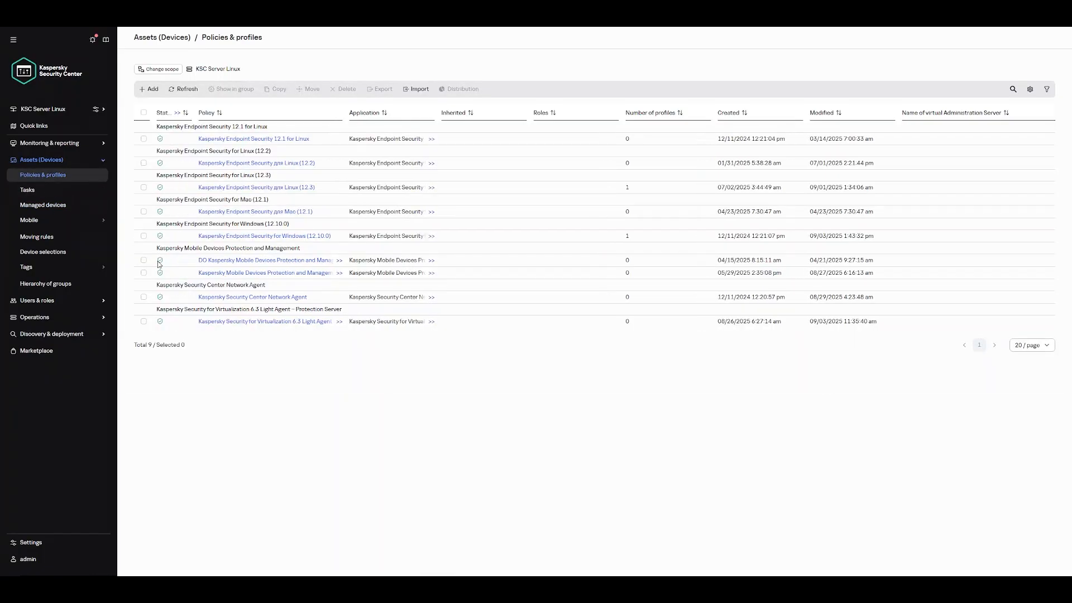
left_click(316, 239)
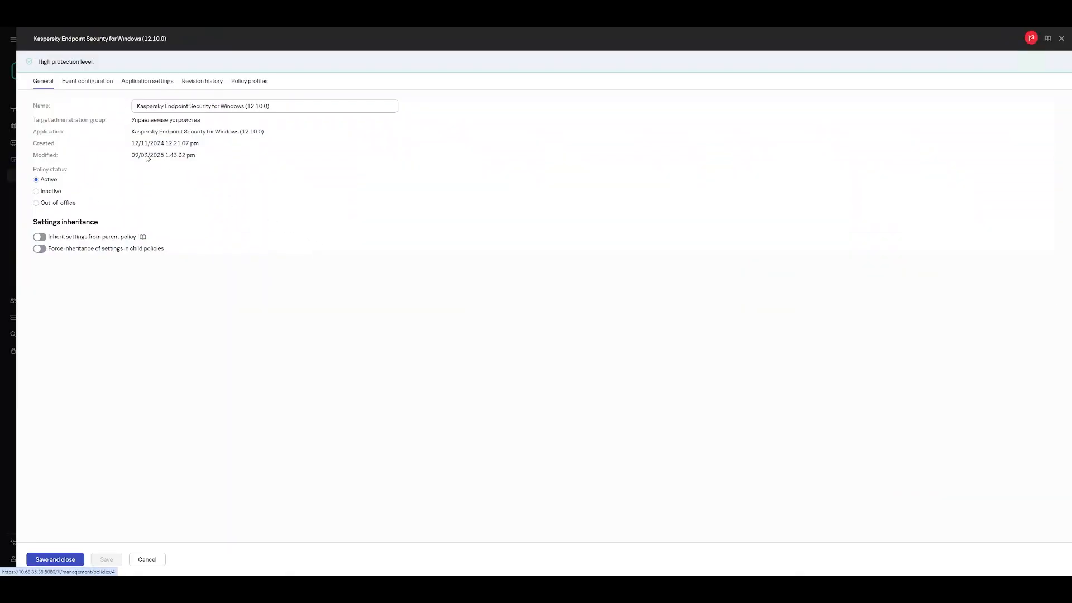
left_click(99, 84)
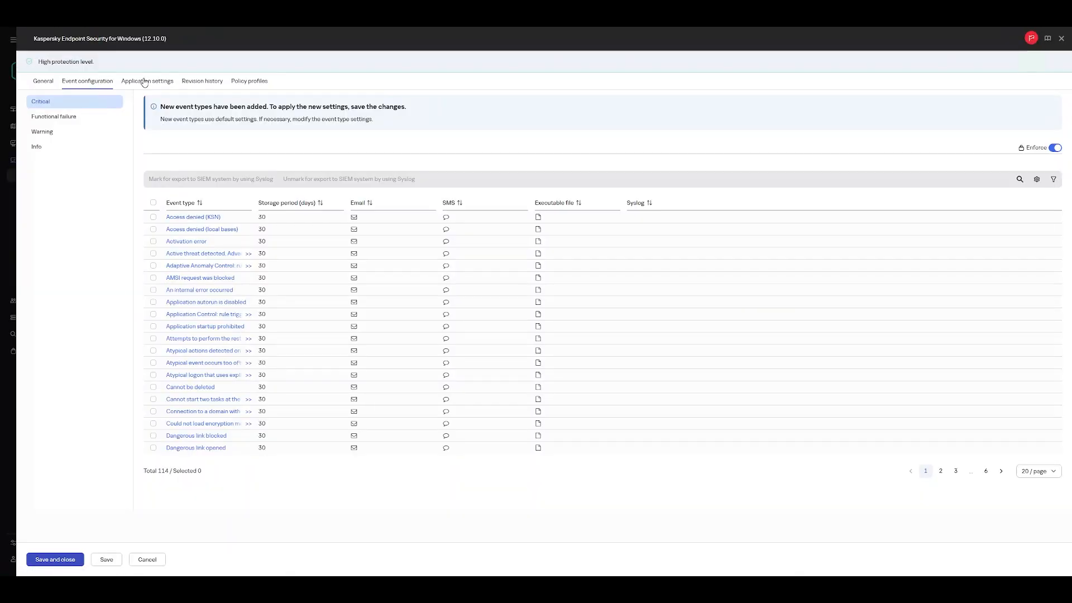
left_click(140, 84)
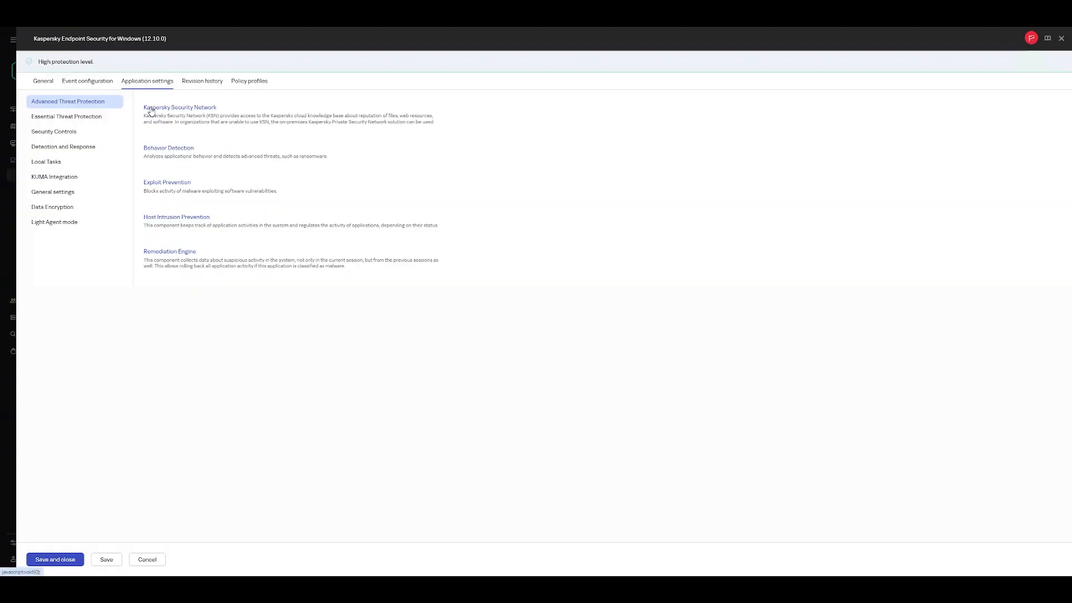
left_click(67, 149)
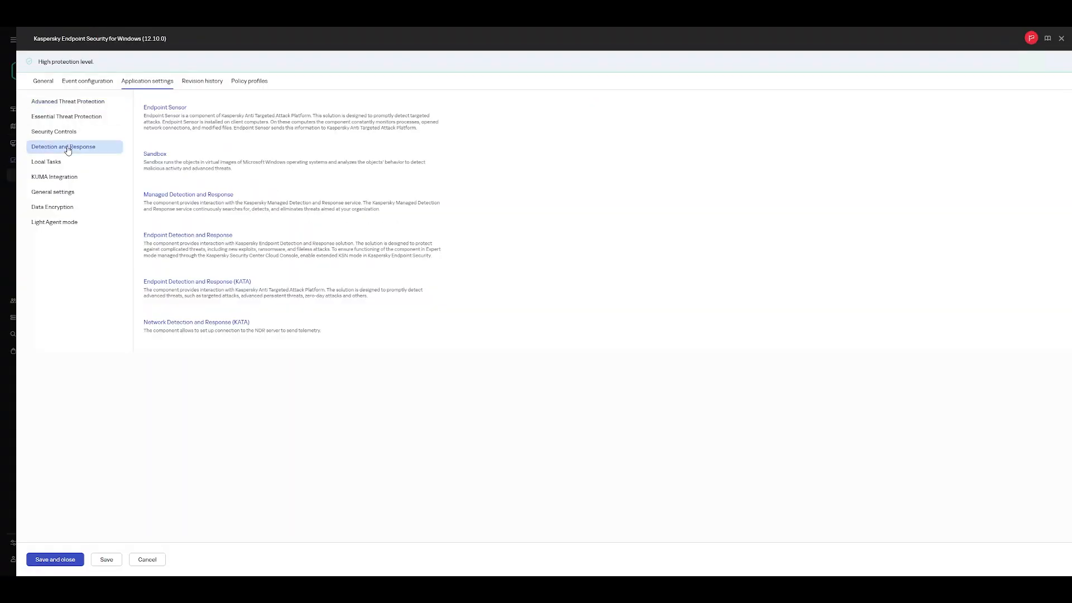
left_click(237, 323)
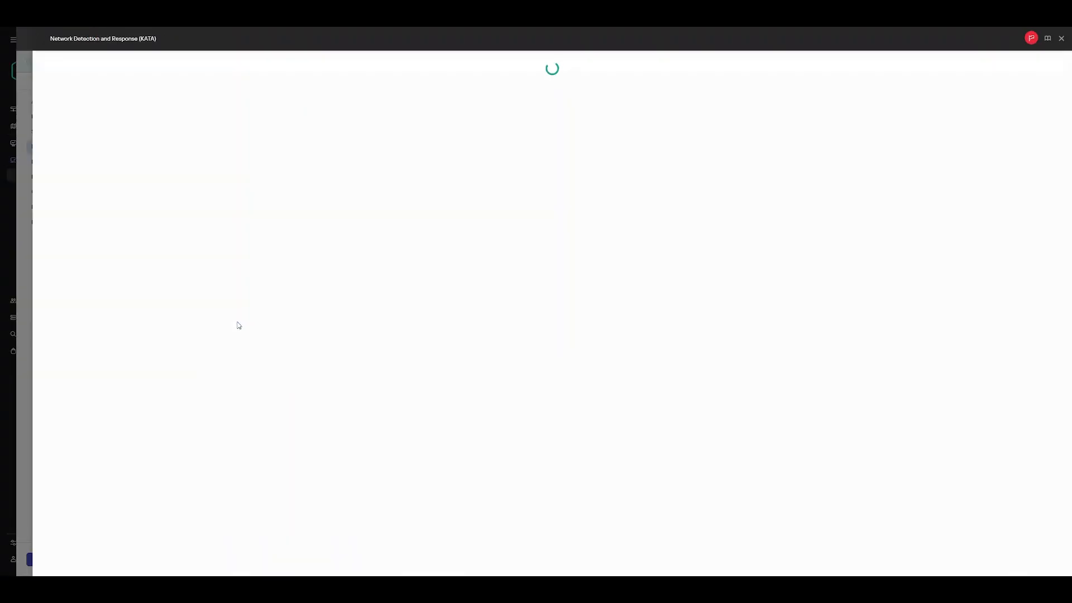
left_click(57, 91)
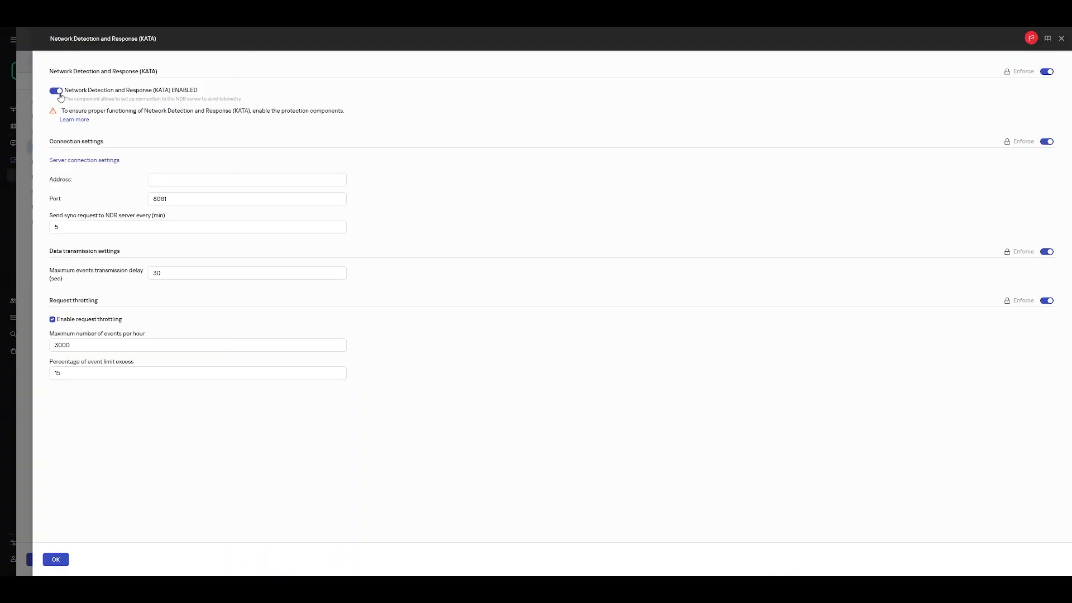
Load the server TLS certificate from the EPP_node embedded sensor folder in Downloads into the NDR server connection settings and confirm.
left_click(97, 161)
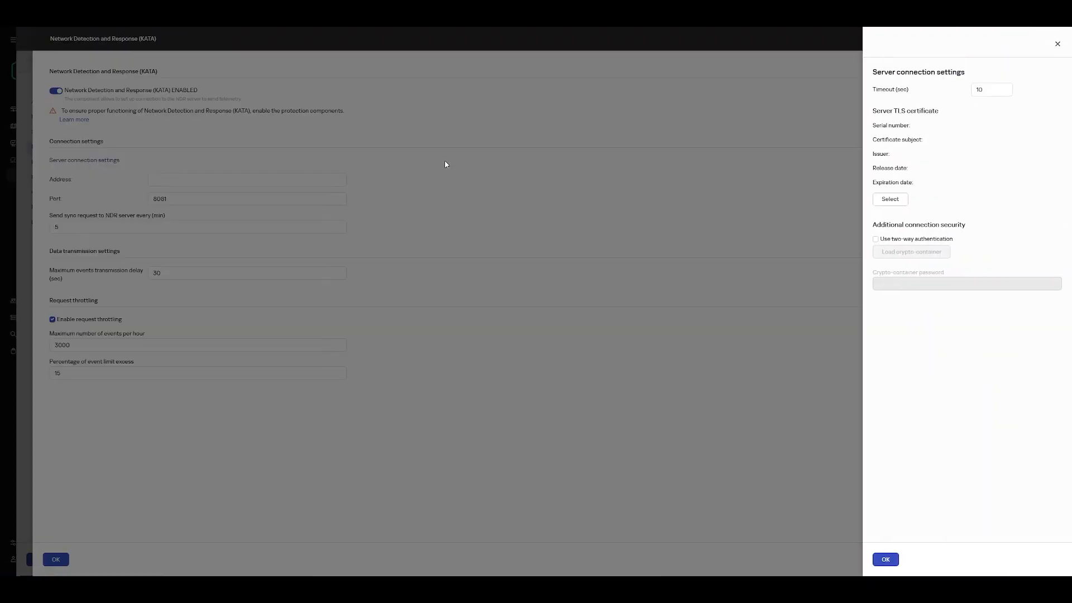
left_click(886, 204)
left_click(38, 65)
left_click(134, 66)
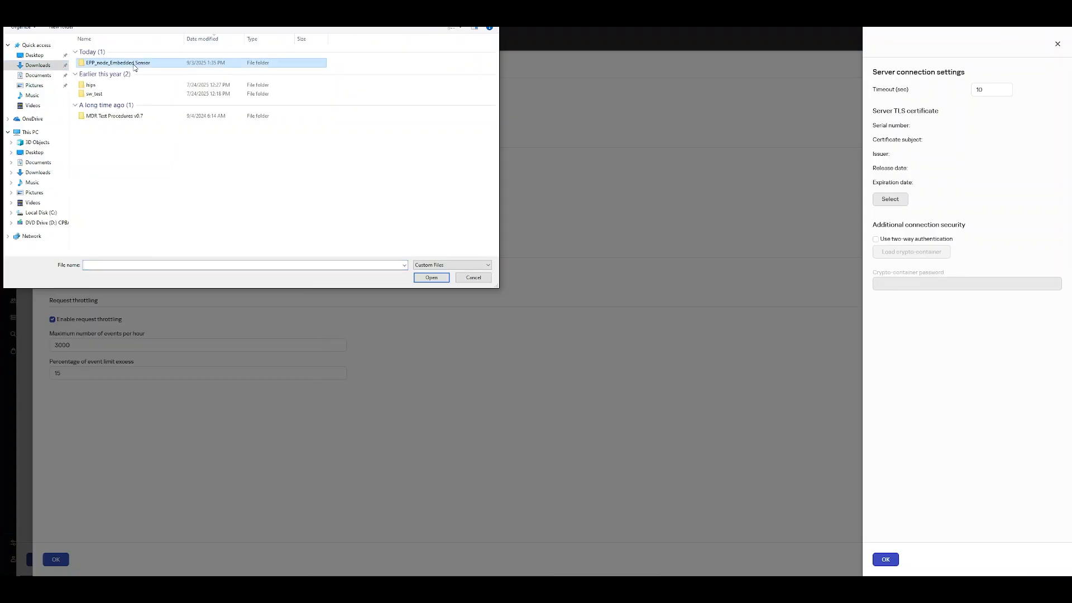
double_click(134, 65)
double_click(92, 52)
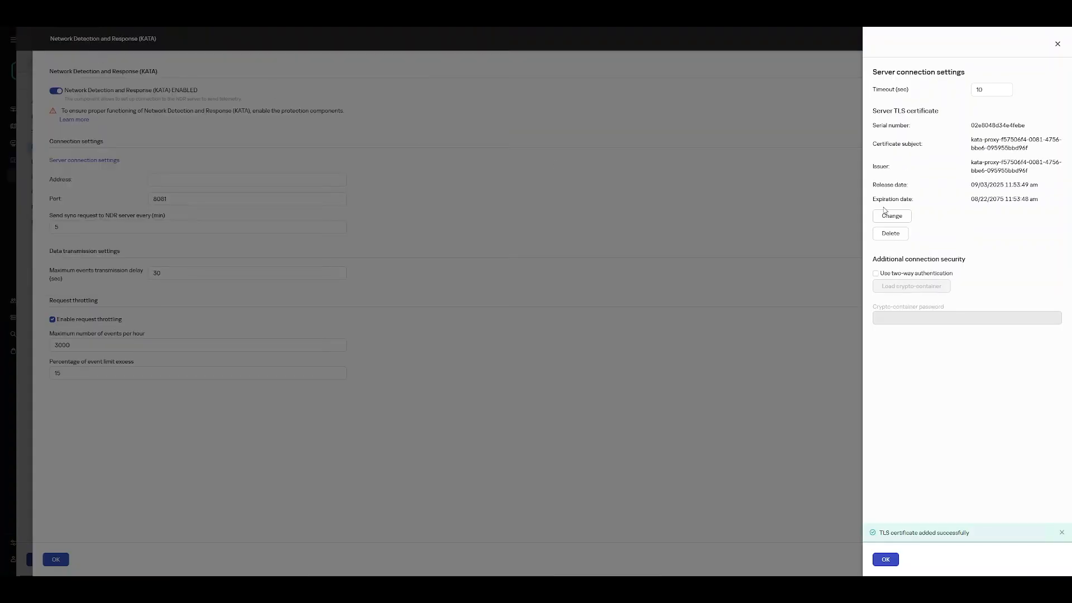
left_click(889, 561)
Set the NDR server address to 10.68.85.136 and the port to 8085, and save the Windows policy.
left_click(171, 181)
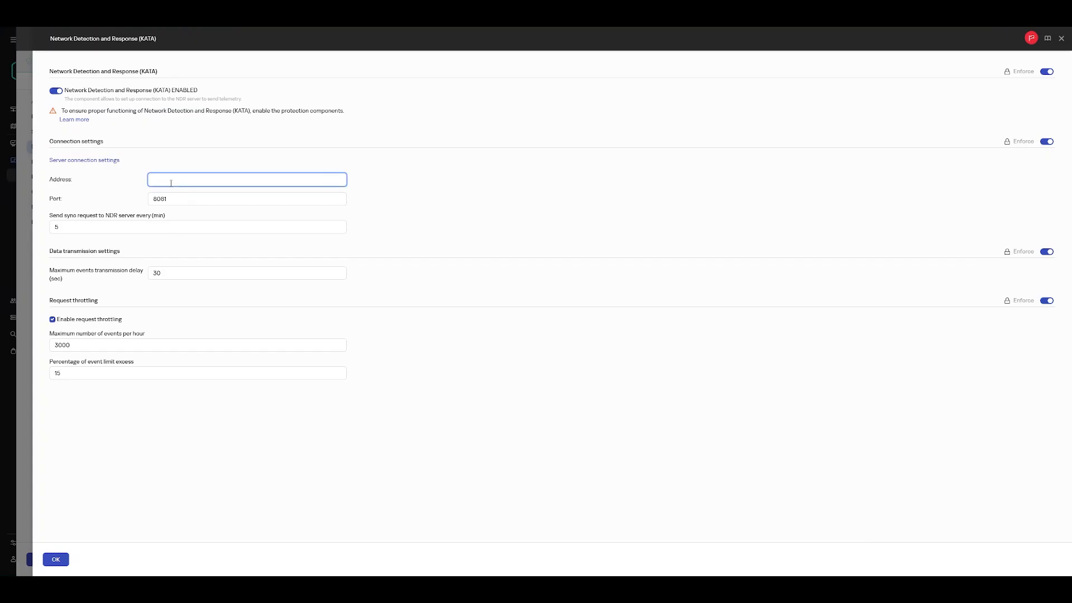
type("10.68.85.136")
left_click(178, 197)
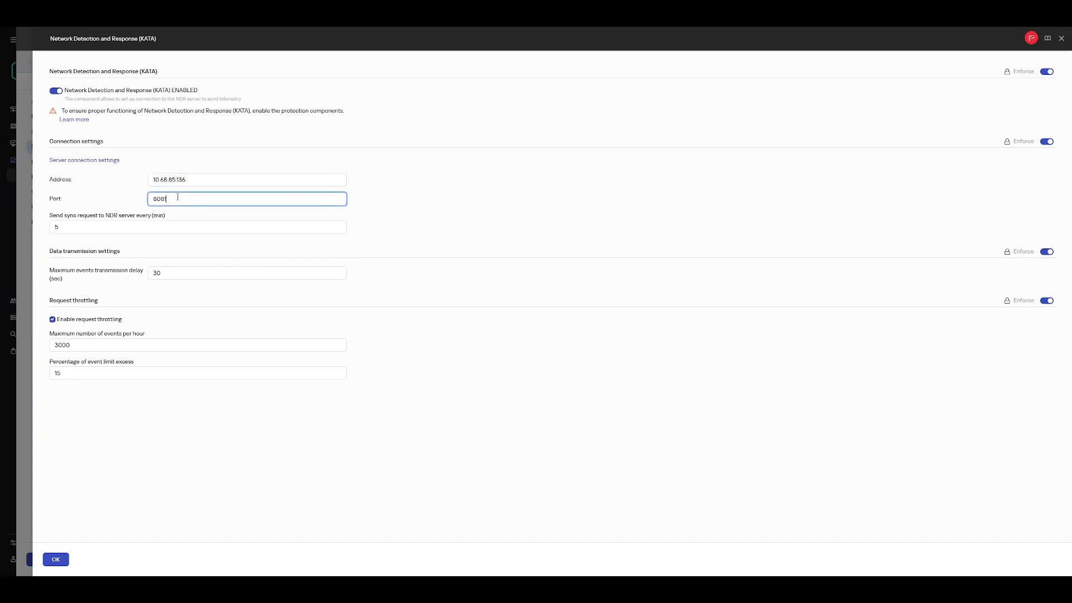
left_click(216, 401)
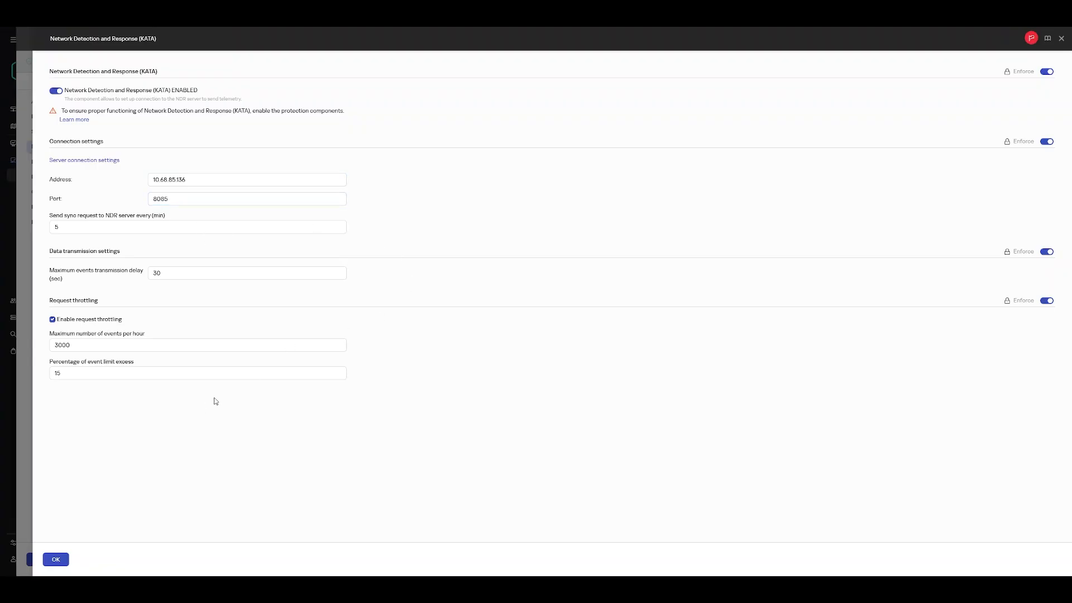
left_click(56, 560)
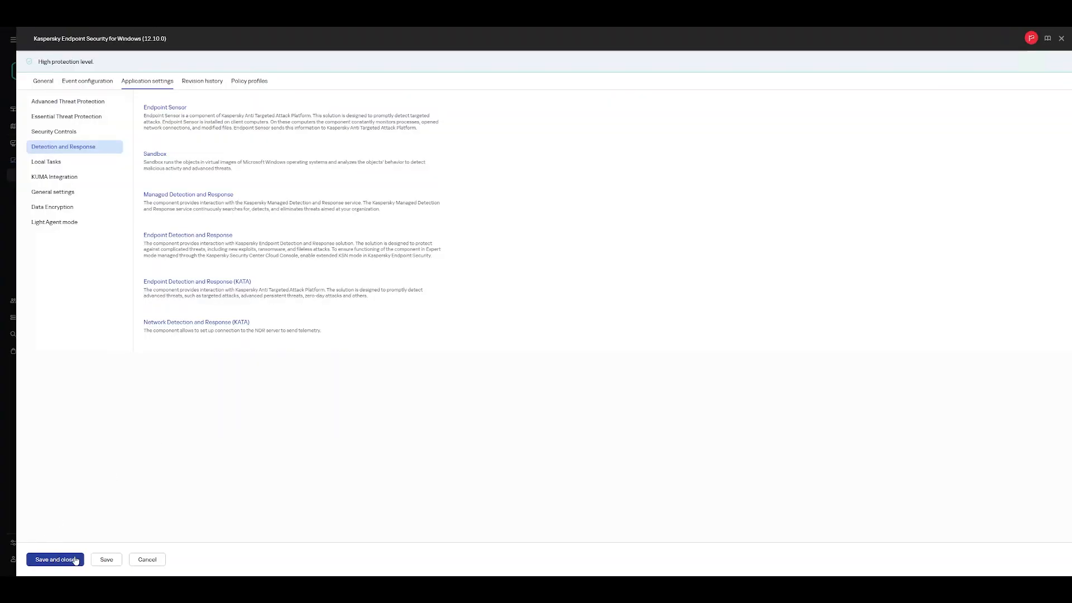
left_click(76, 560)
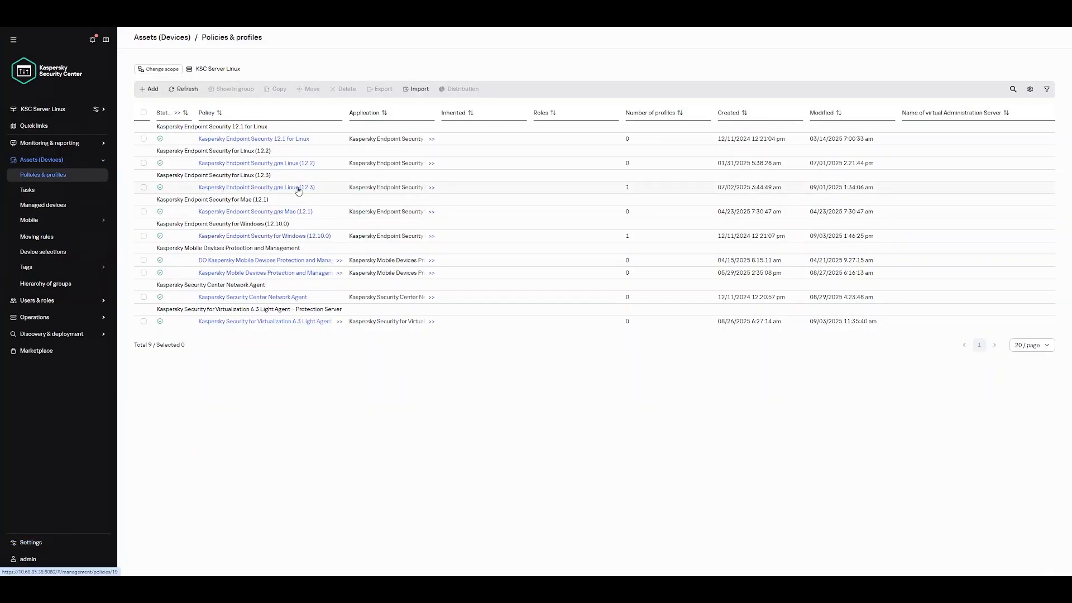
Enable Network Detection and Response (KATA) in the Kaspersky Endpoint Security for Linux (12.3) policy.
left_click(299, 188)
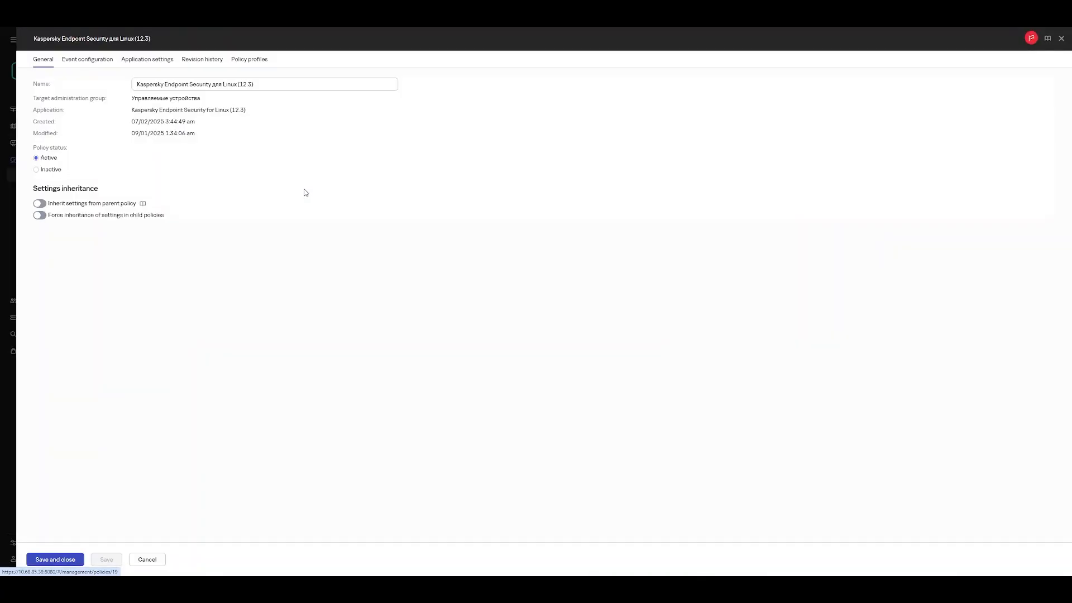
left_click(164, 64)
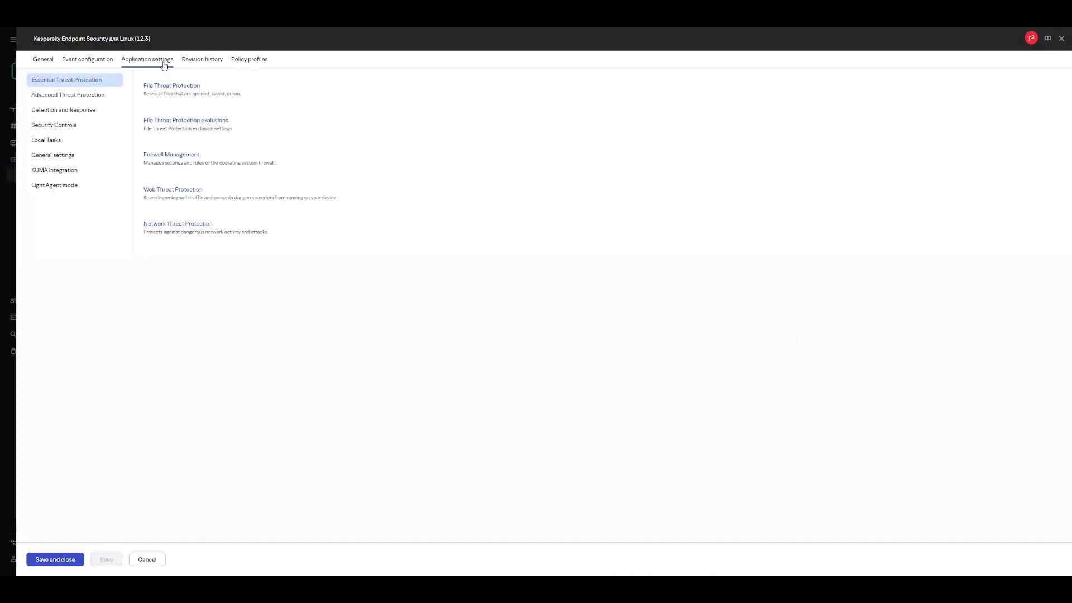
left_click(71, 114)
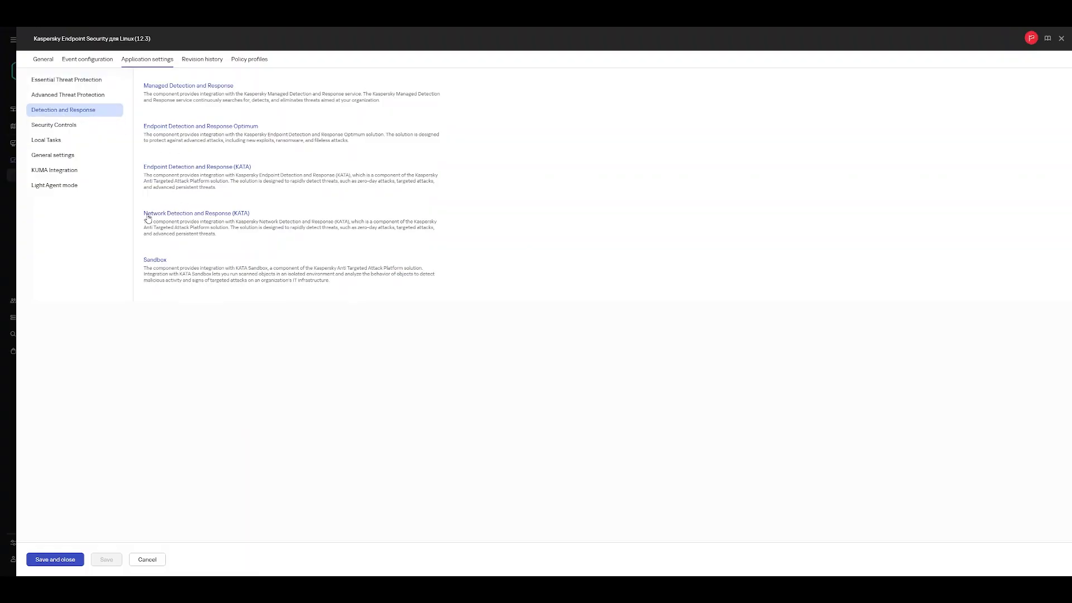
left_click(244, 215)
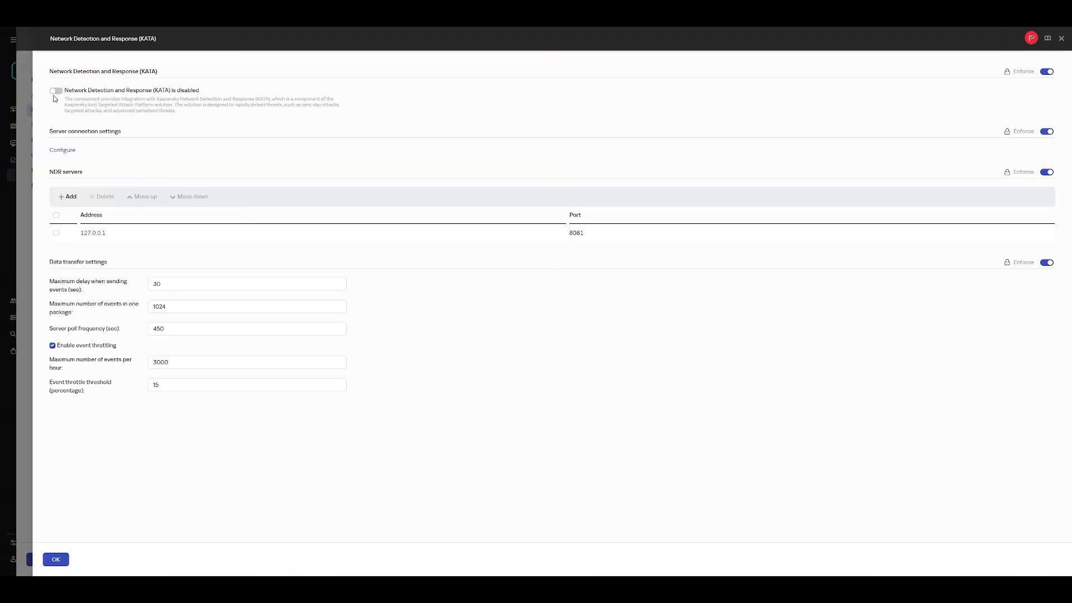
left_click(56, 91)
Add the server certificate file to the NDR server connection settings of the Linux policy and confirm.
left_click(64, 150)
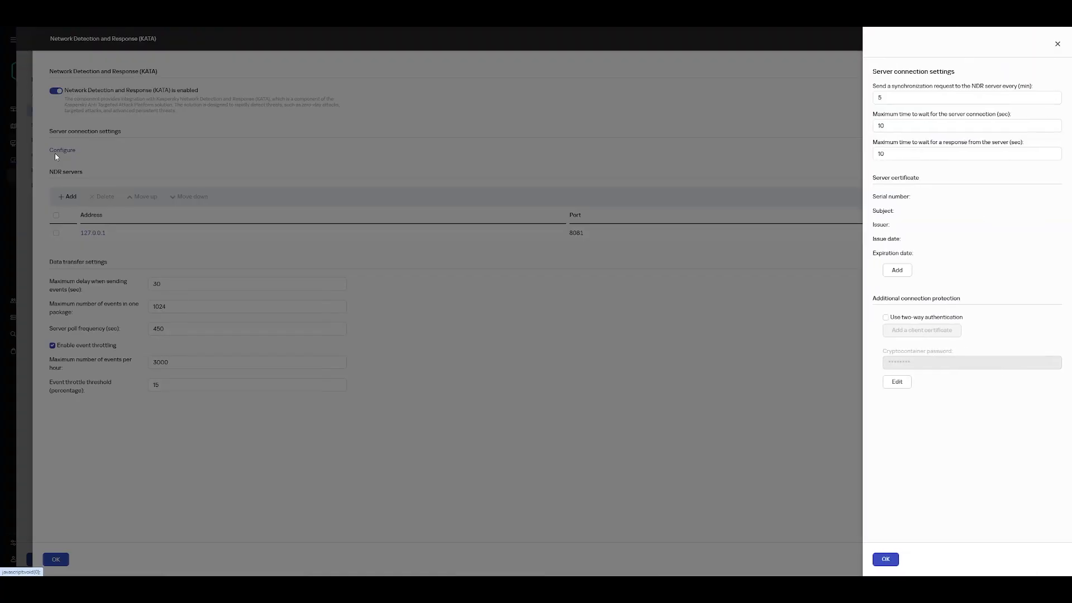
left_click(898, 271)
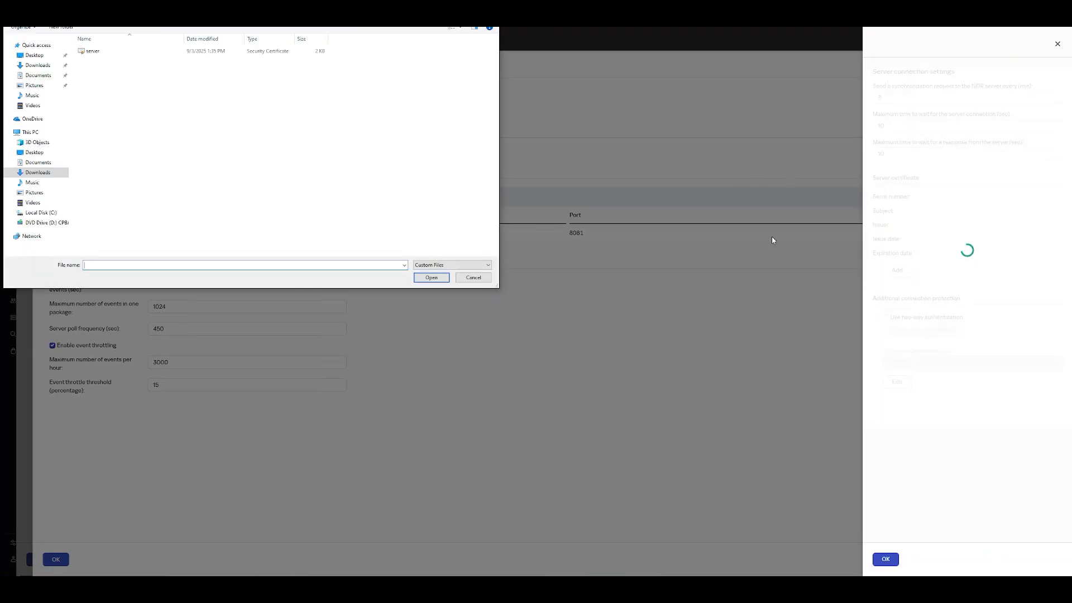
double_click(92, 52)
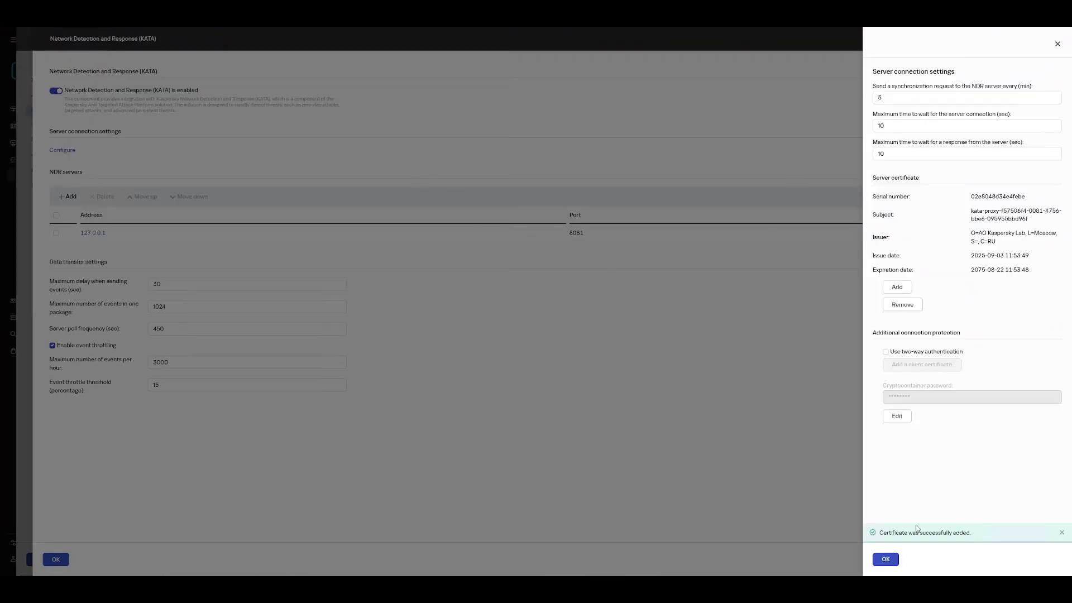
left_click(886, 559)
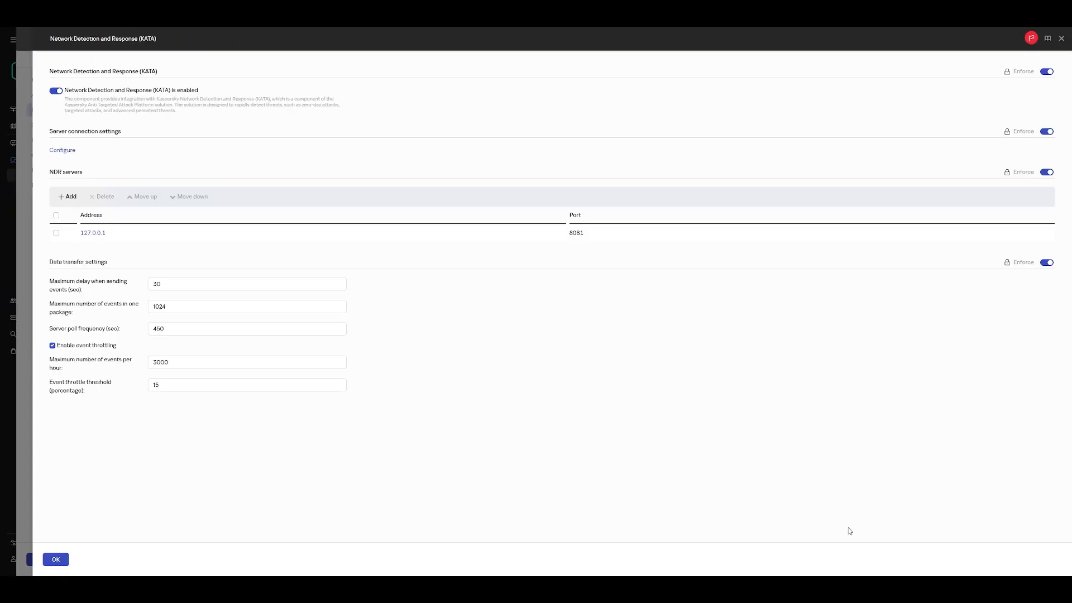
Add an NDR server with address 10.68.85.136 and port 8085 to the Linux policy.
left_click(67, 199)
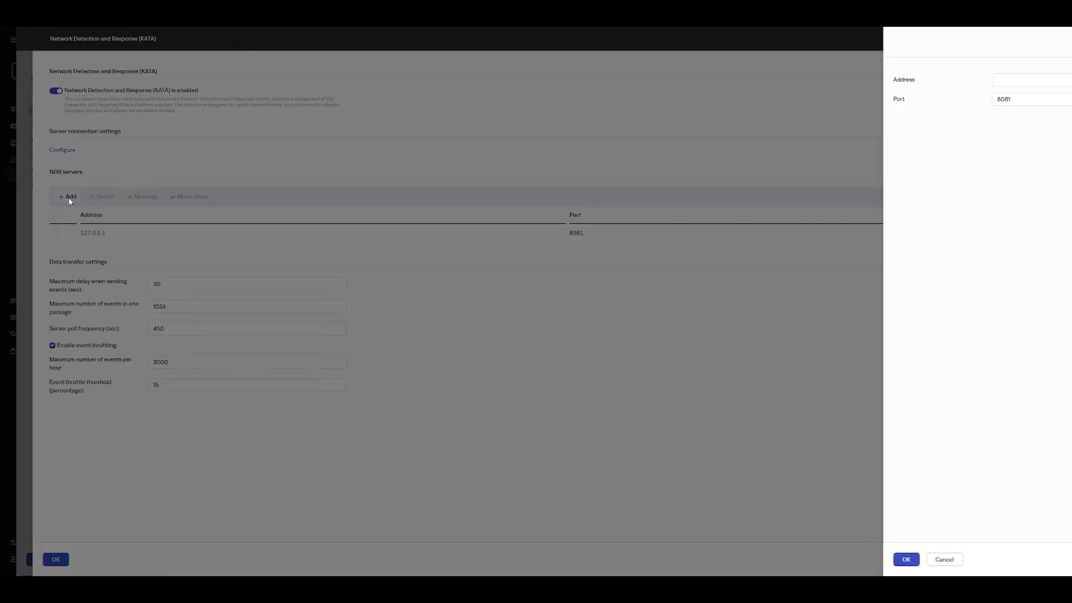
left_click(993, 78)
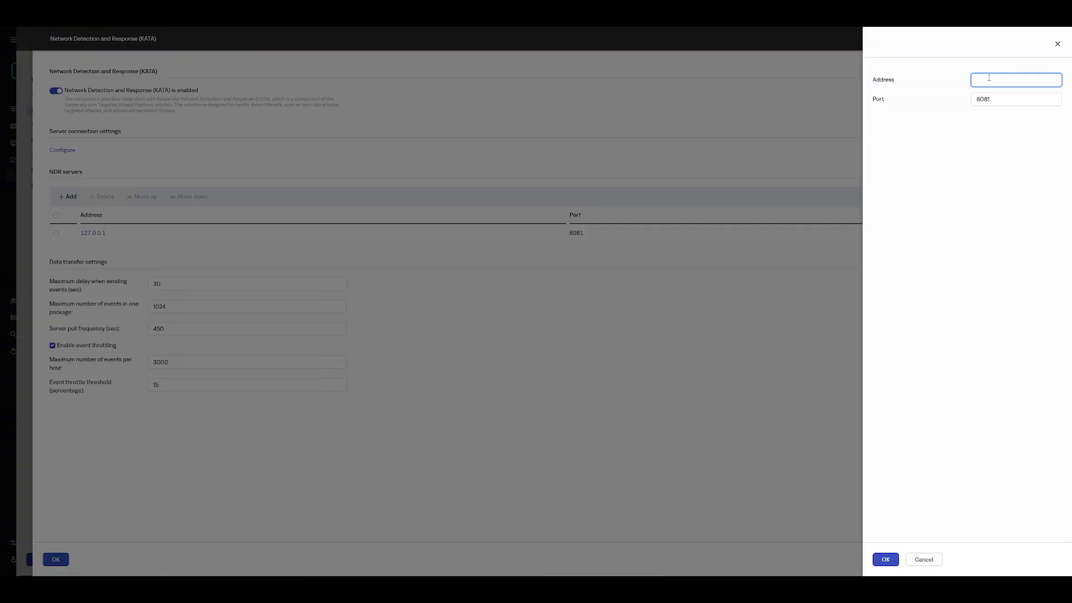
type("10.68.8")
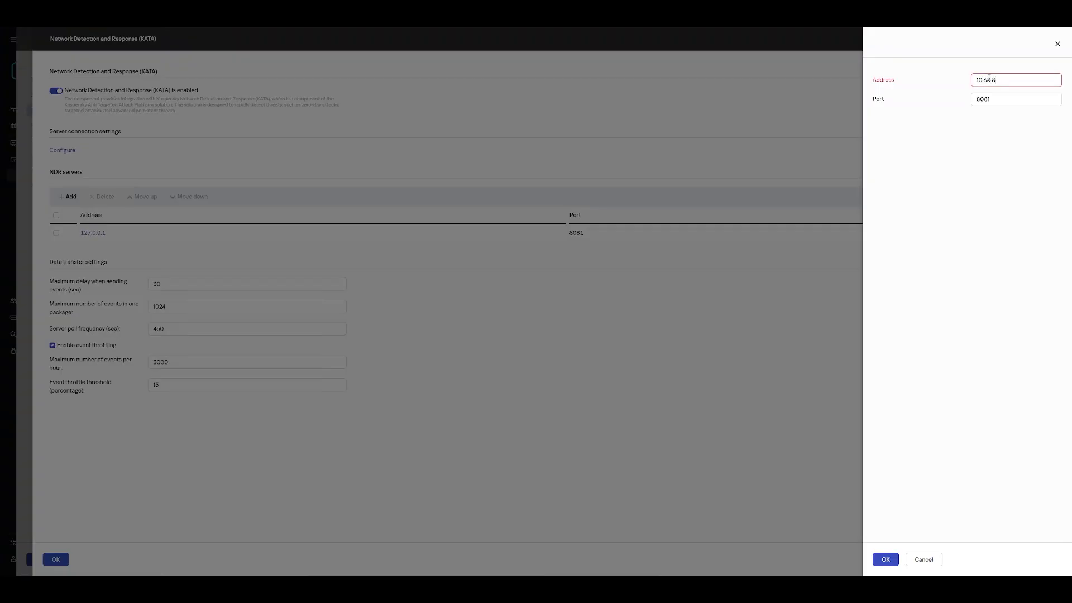
type("5.136")
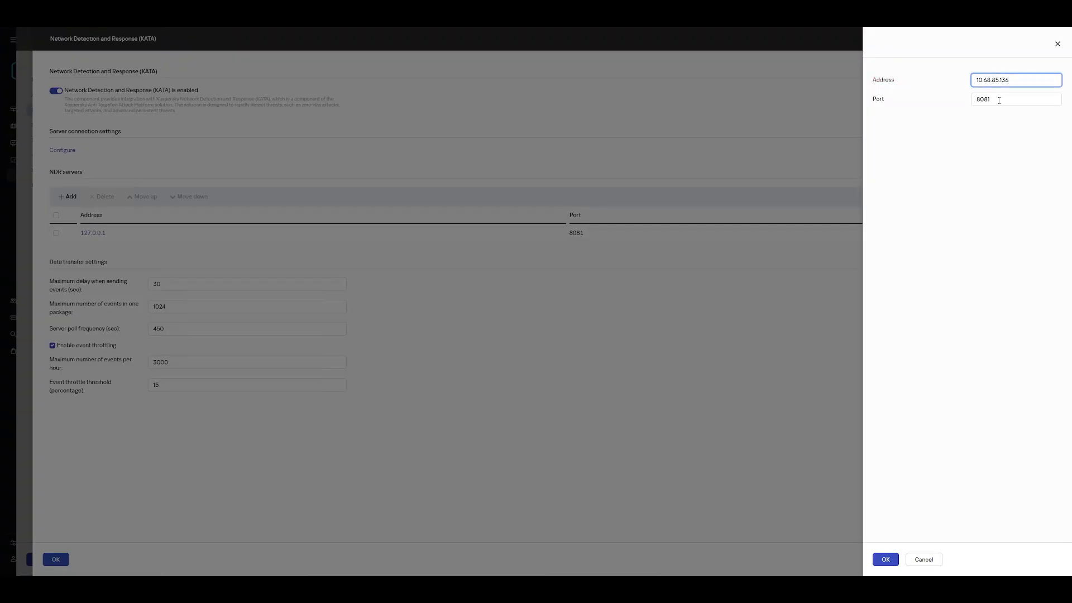
left_click(999, 100)
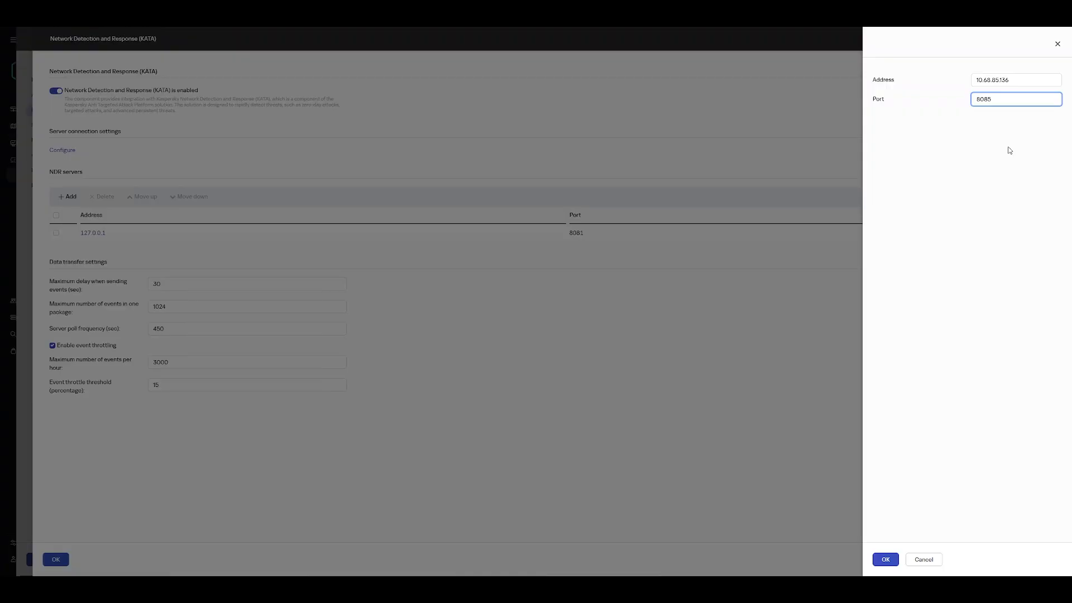
left_click(886, 560)
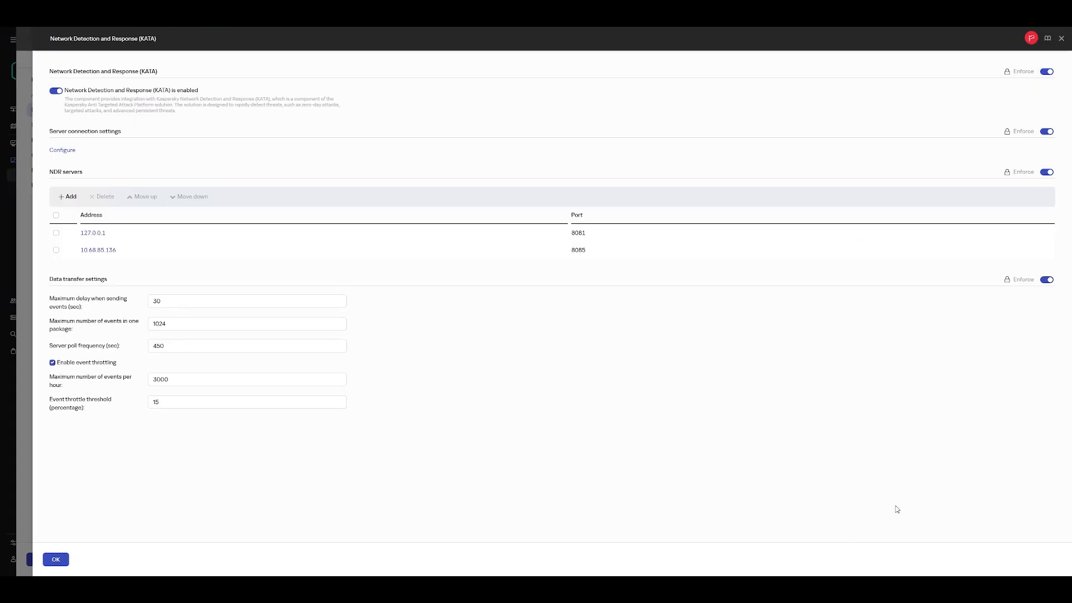
Delete the 127.0.0.1 entry from the NDR servers and save the Linux policy.
left_click(56, 233)
left_click(93, 197)
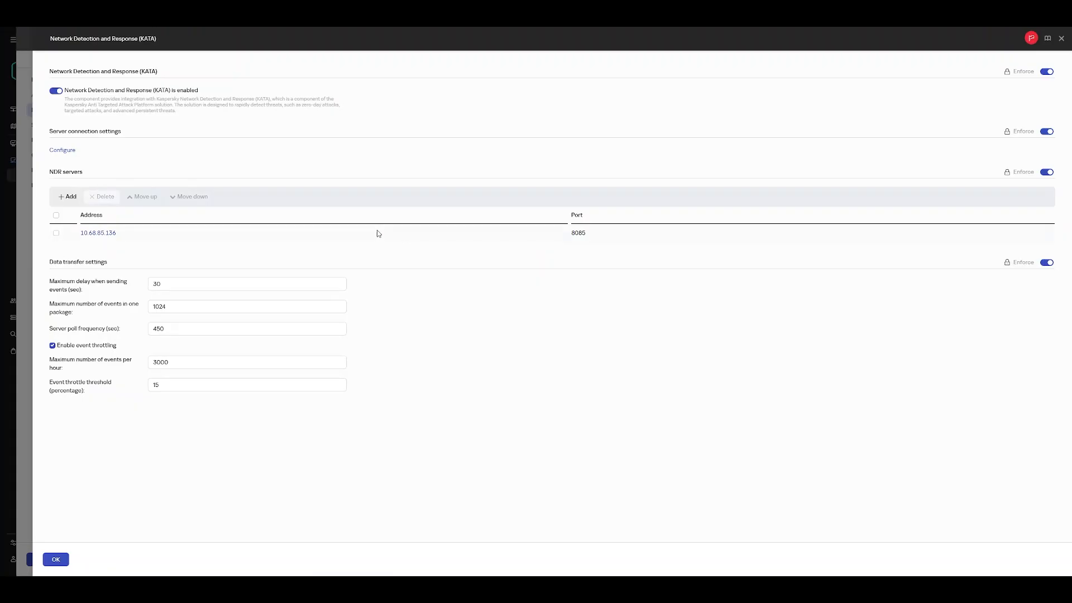
left_click(56, 559)
left_click(55, 560)
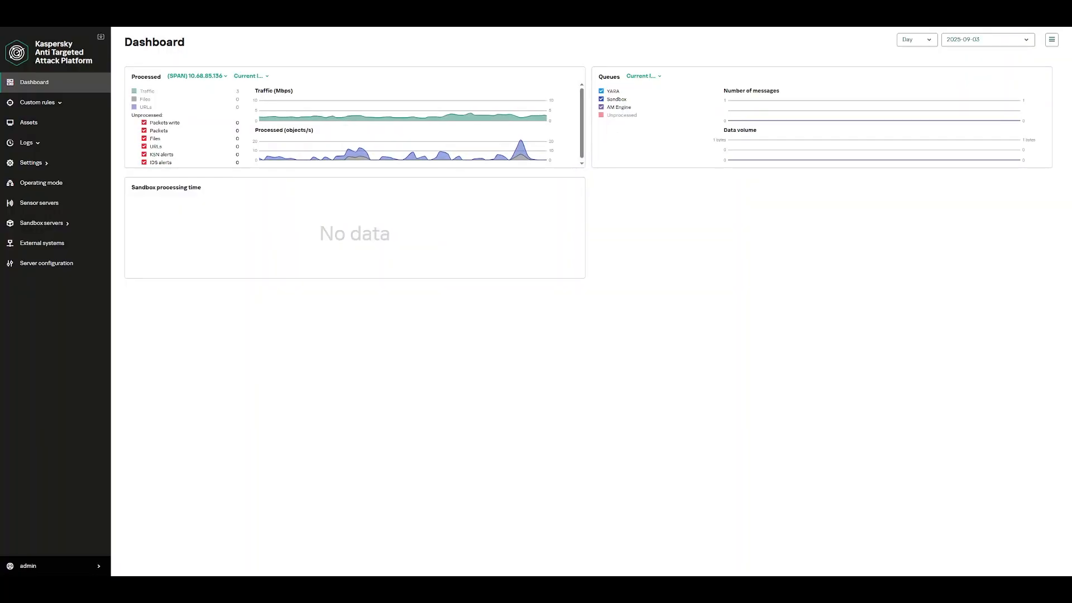
Switch to Kaspersky Anti Targeted Attack Platform and enable the Embedded Sensor integration server in the connection server settings.
left_click(46, 167)
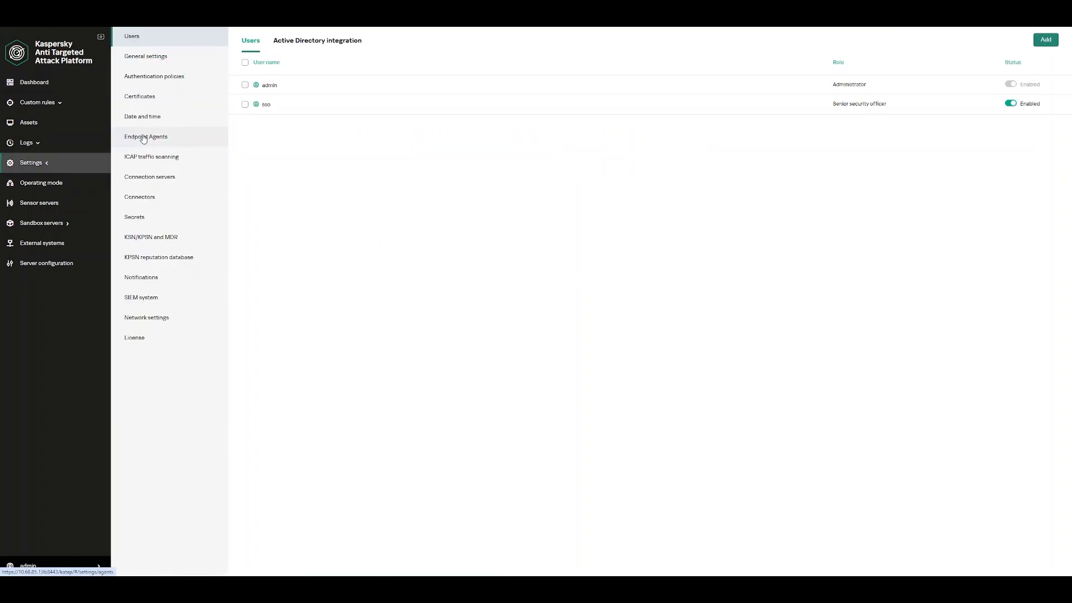
left_click(147, 179)
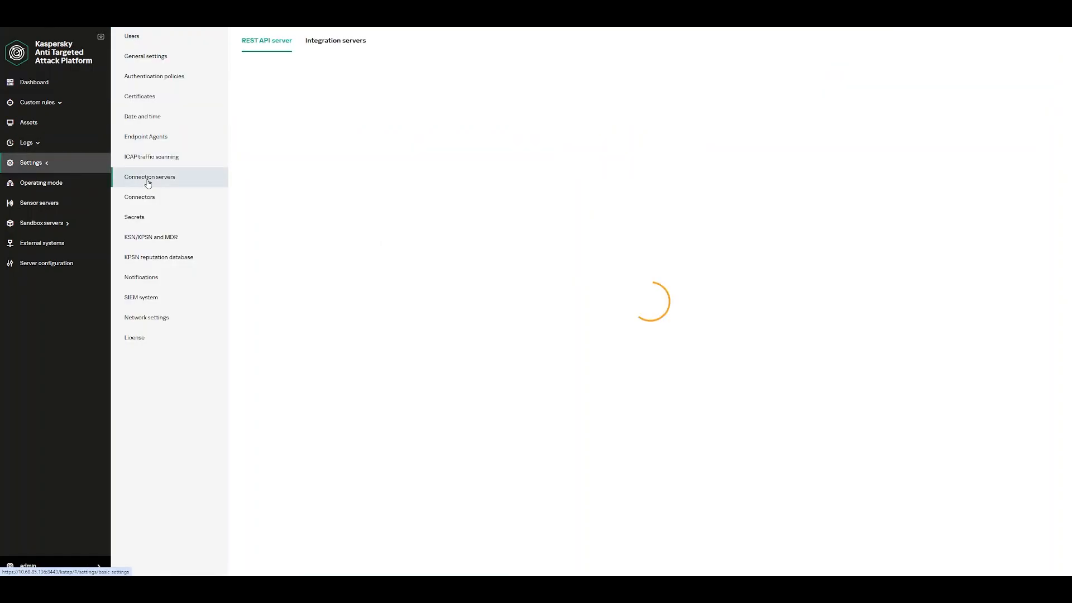
left_click(328, 48)
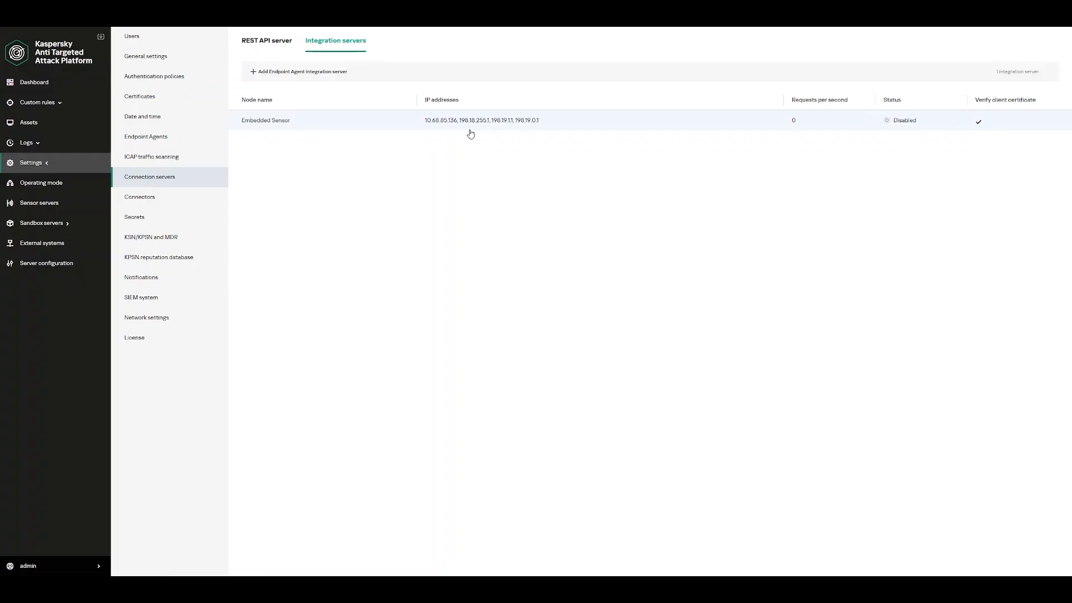
left_click(328, 133)
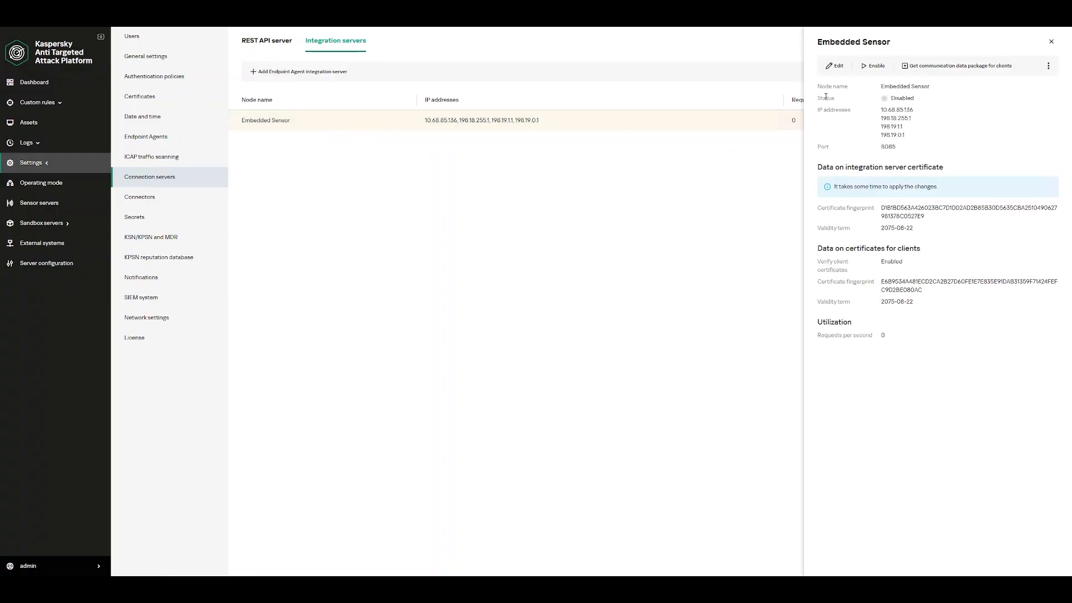
left_click(870, 67)
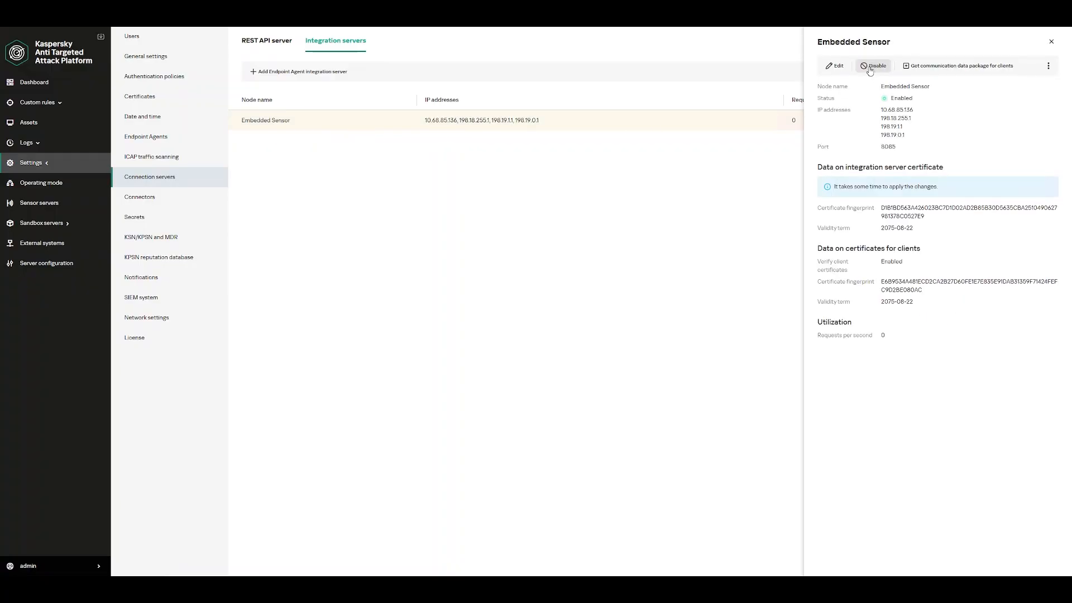